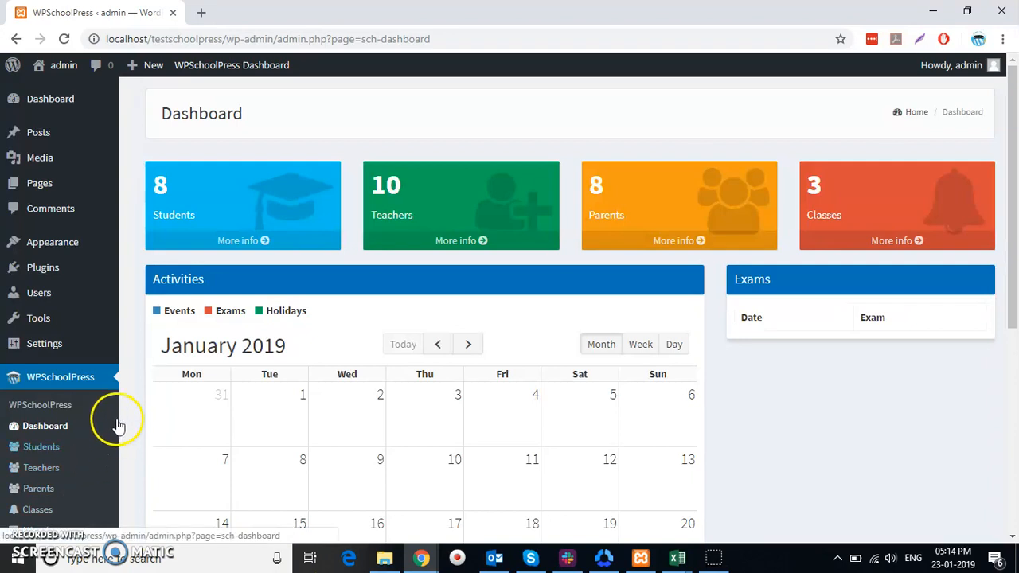
# Open the Students page and scroll through the Student List by class
pyautogui.click(49, 300)
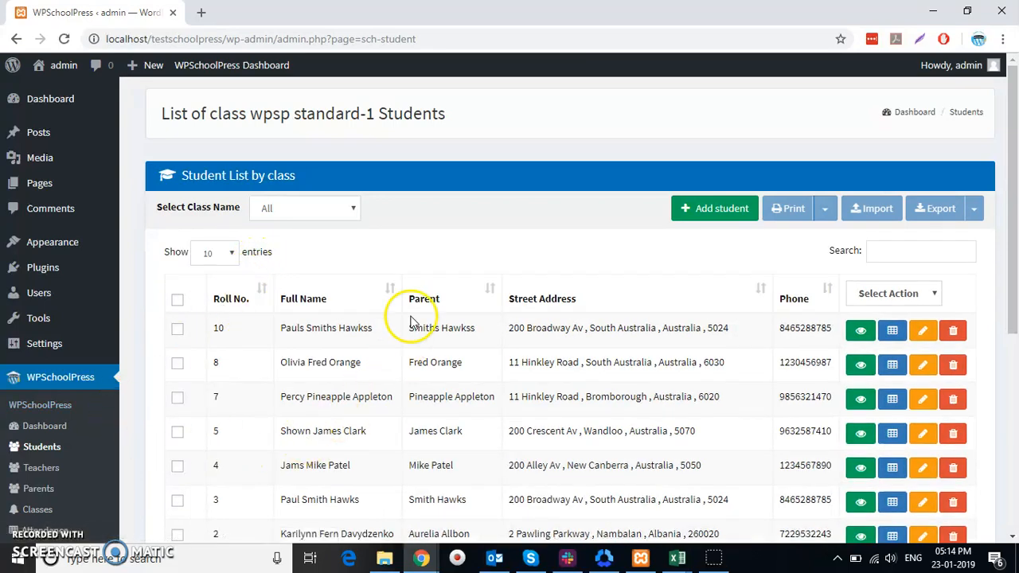
pyautogui.scroll(-3, 430, 256)
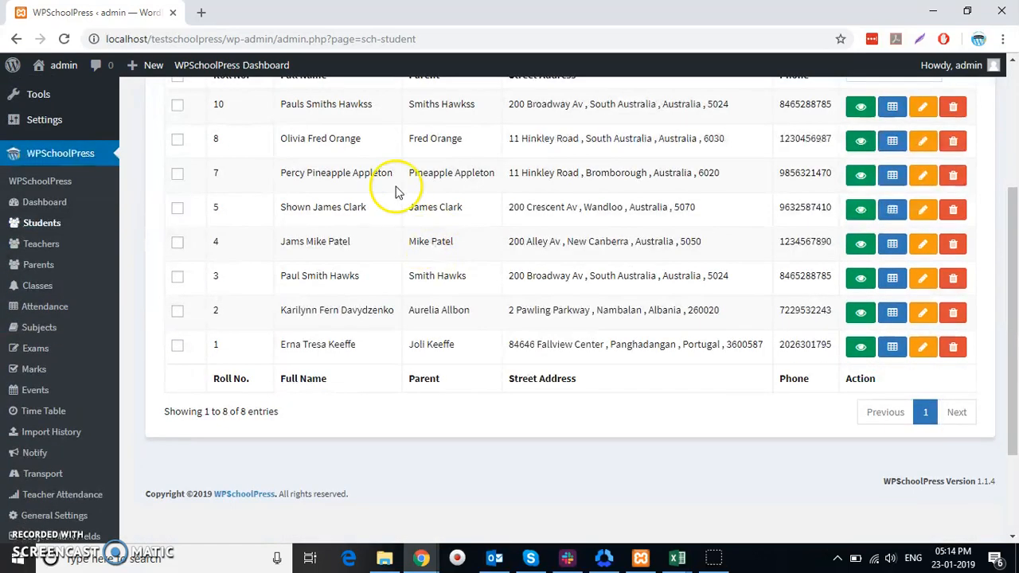
pyautogui.scroll(2, 478, 167)
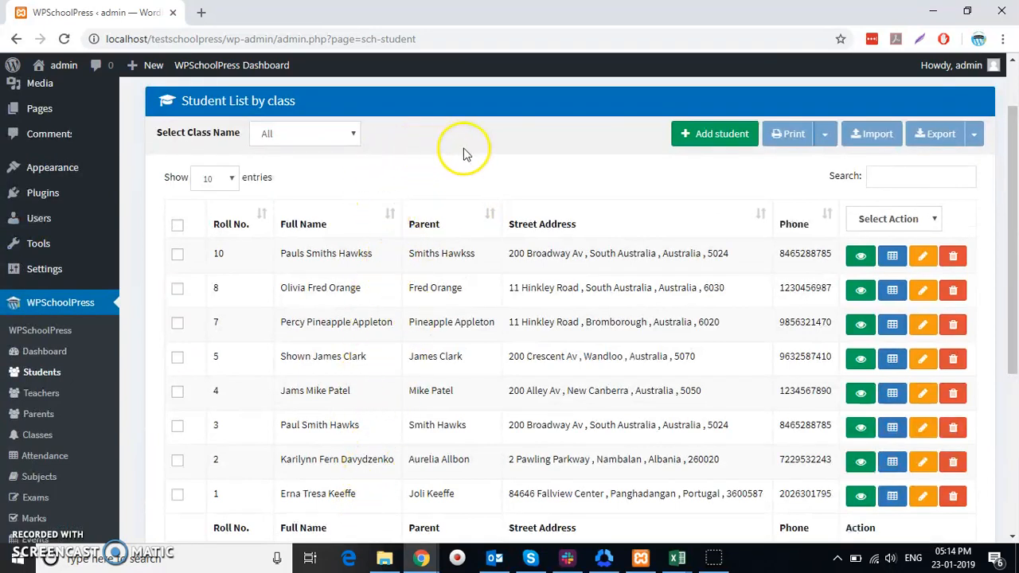
# Start a new student with first name Test, last name Student, and an e-mail address
pyautogui.click(712, 136)
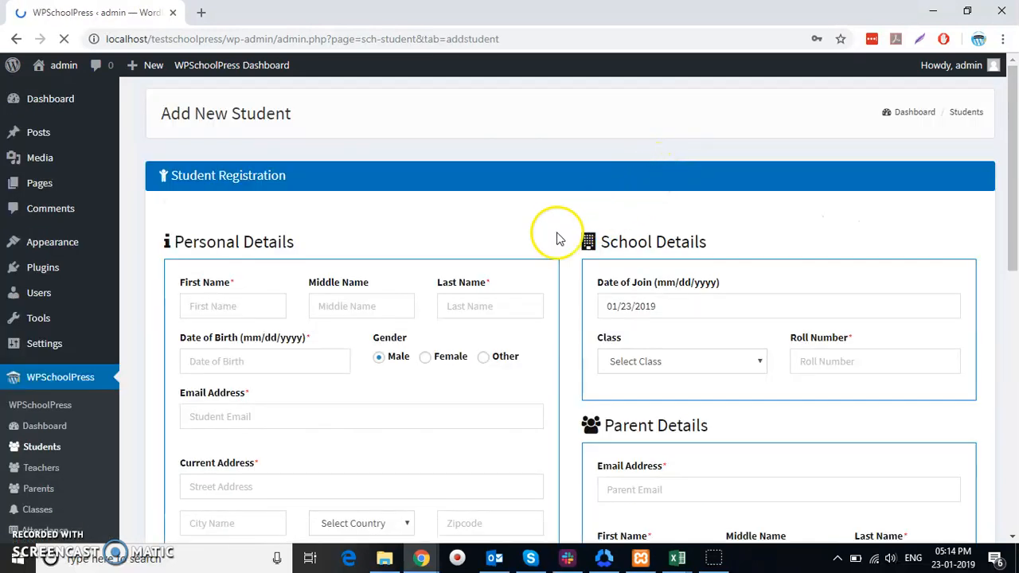
pyautogui.scroll(-2, 366, 261)
pyautogui.click(234, 159)
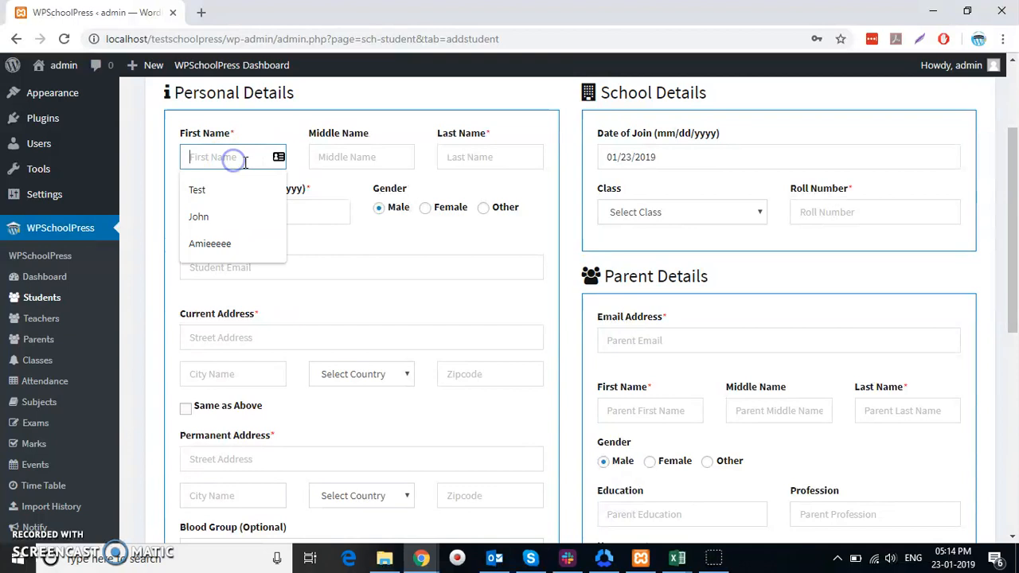
pyautogui.click(264, 194)
pyautogui.click(501, 166)
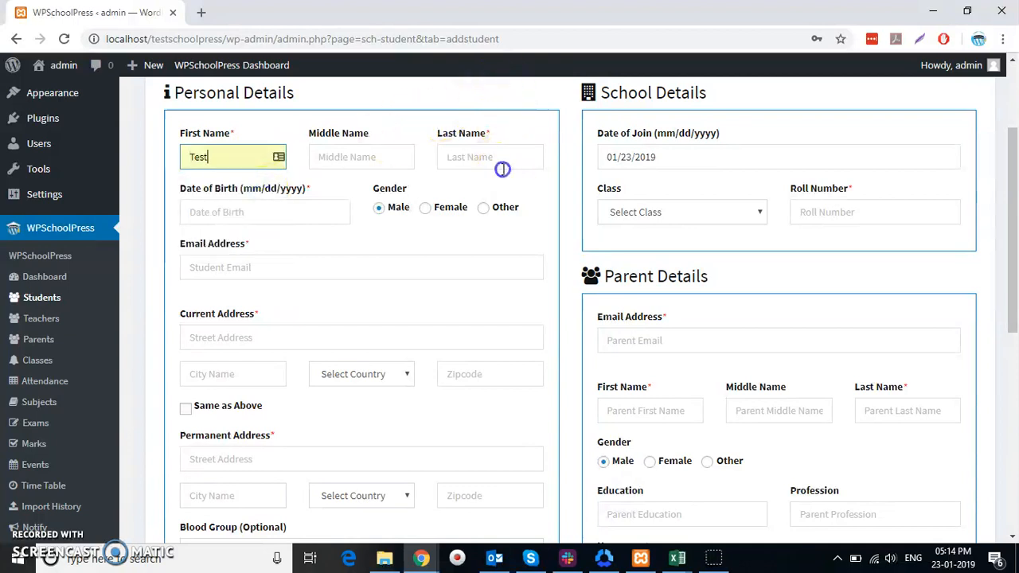
pyautogui.click(496, 191)
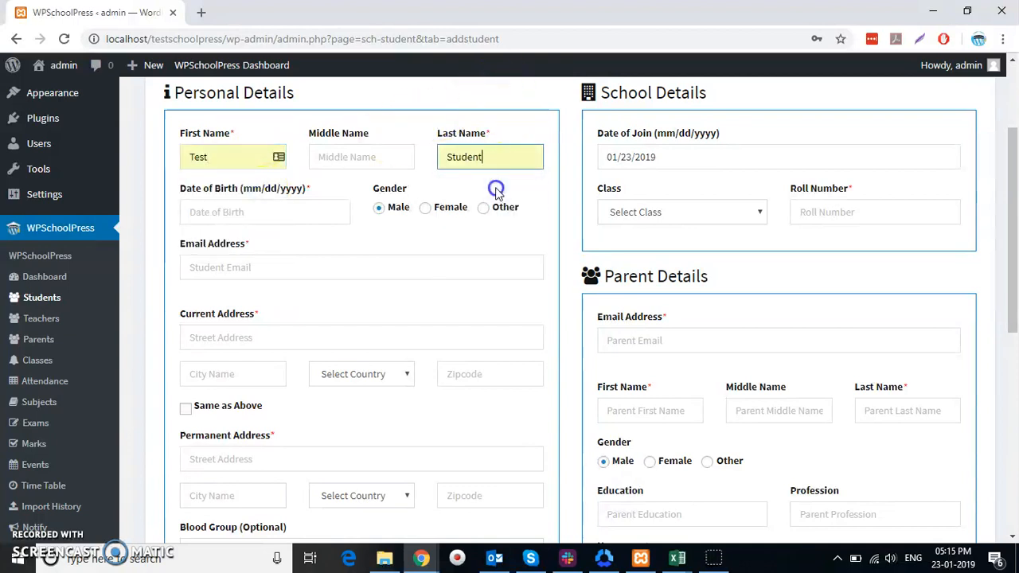
pyautogui.click(249, 269)
pyautogui.click(255, 297)
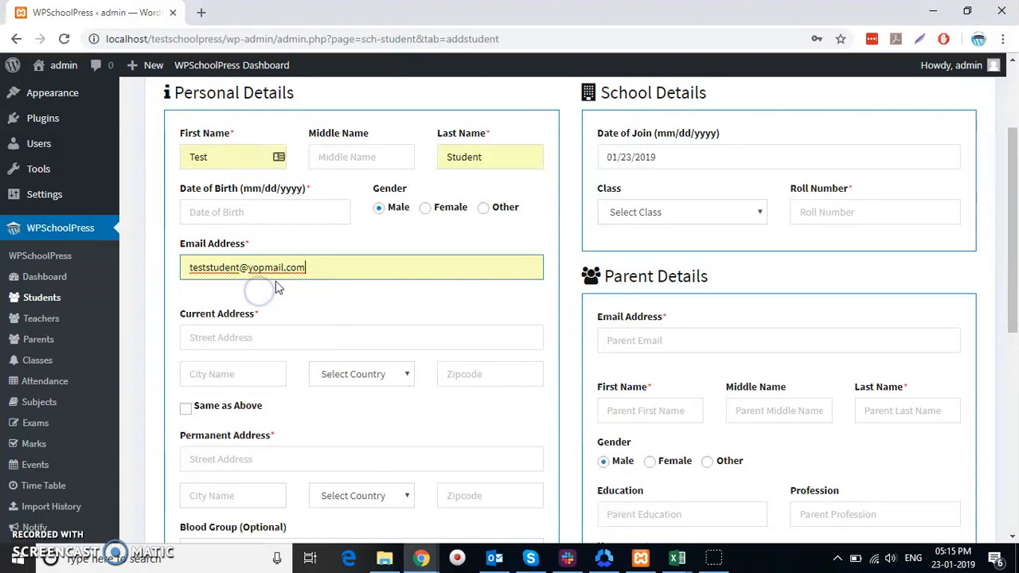
# Set birth date 01/10/1990 and current address Test street 123246, copied to permanent address
pyautogui.click(273, 209)
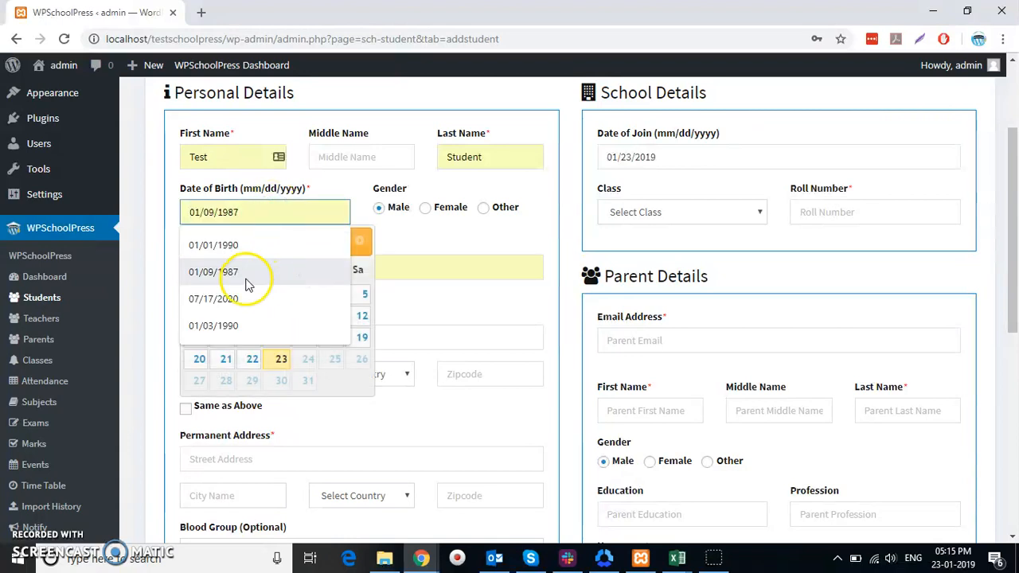
pyautogui.click(239, 247)
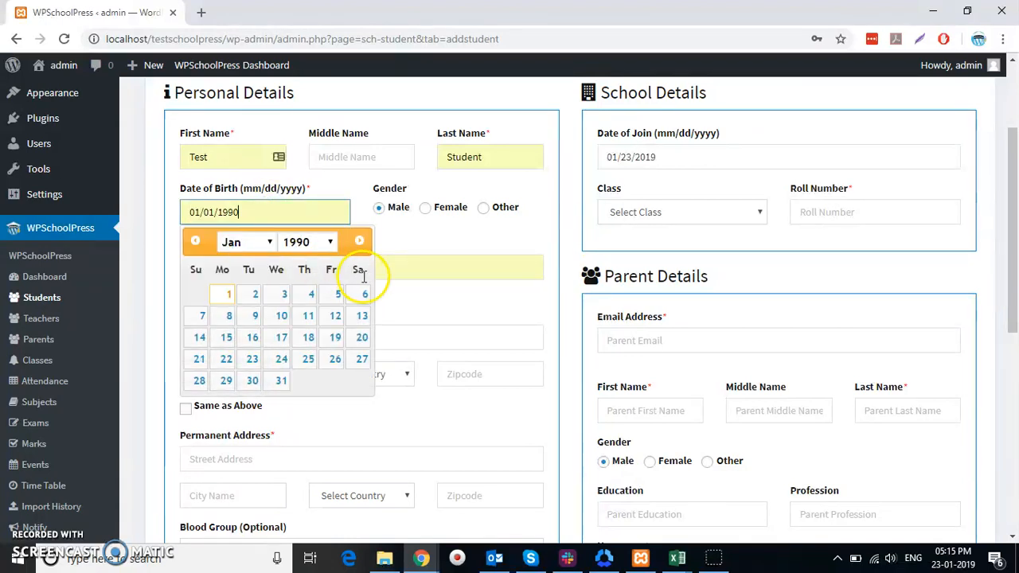
pyautogui.click(279, 316)
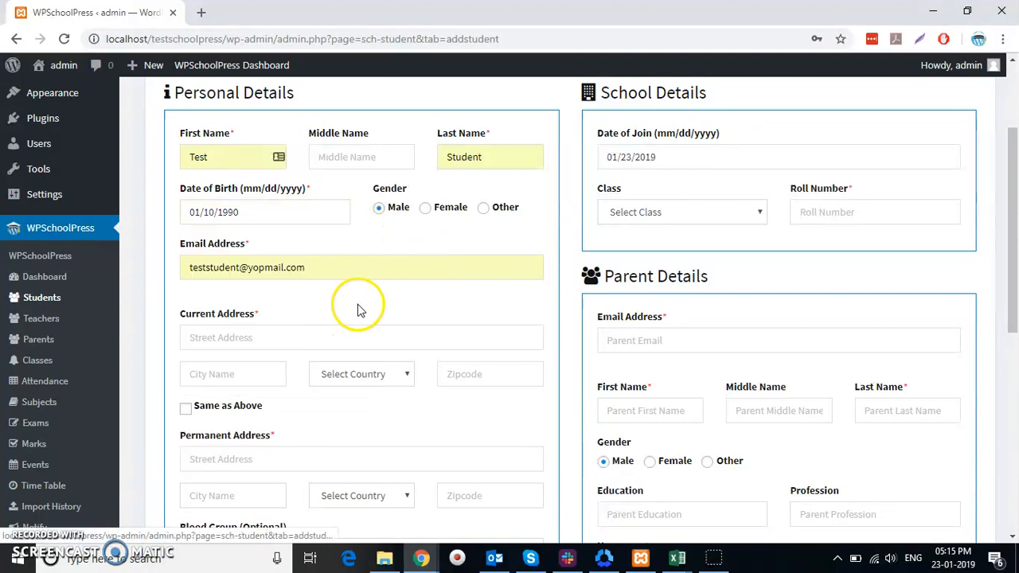
pyautogui.scroll(-3, 371, 254)
pyautogui.scroll(2, 371, 254)
pyautogui.click(321, 261)
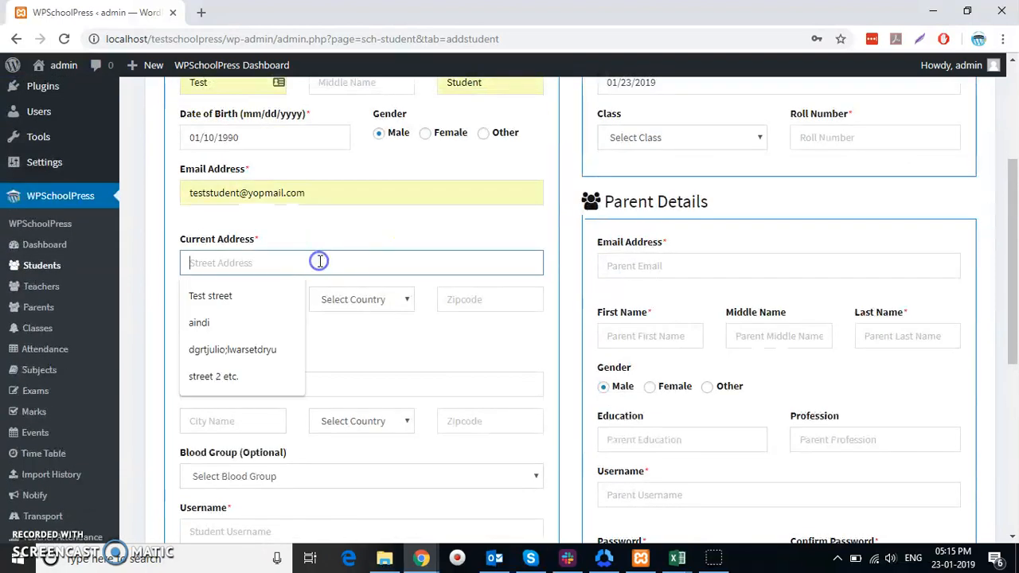
pyautogui.click(289, 290)
pyautogui.click(454, 294)
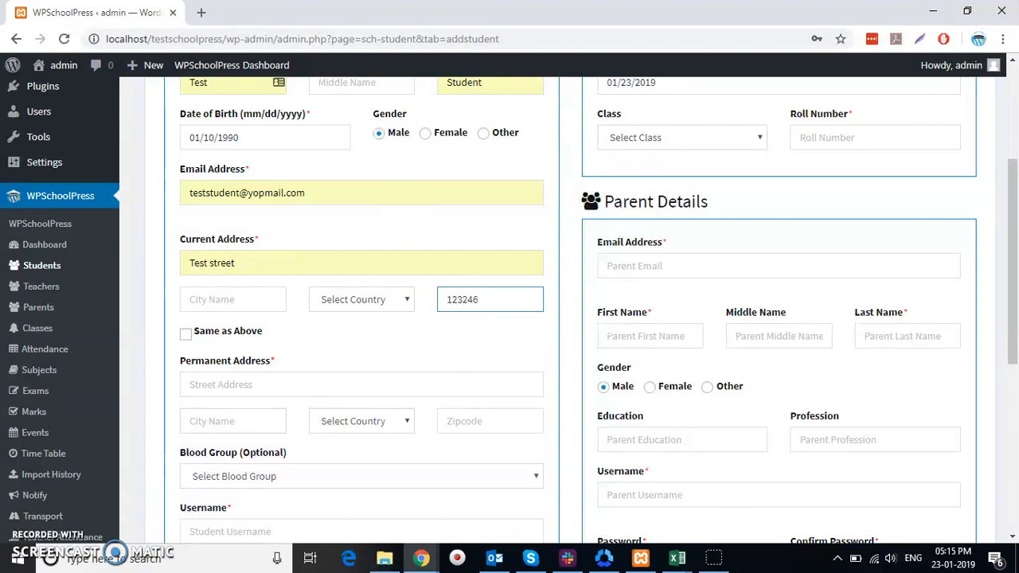
pyautogui.click(230, 385)
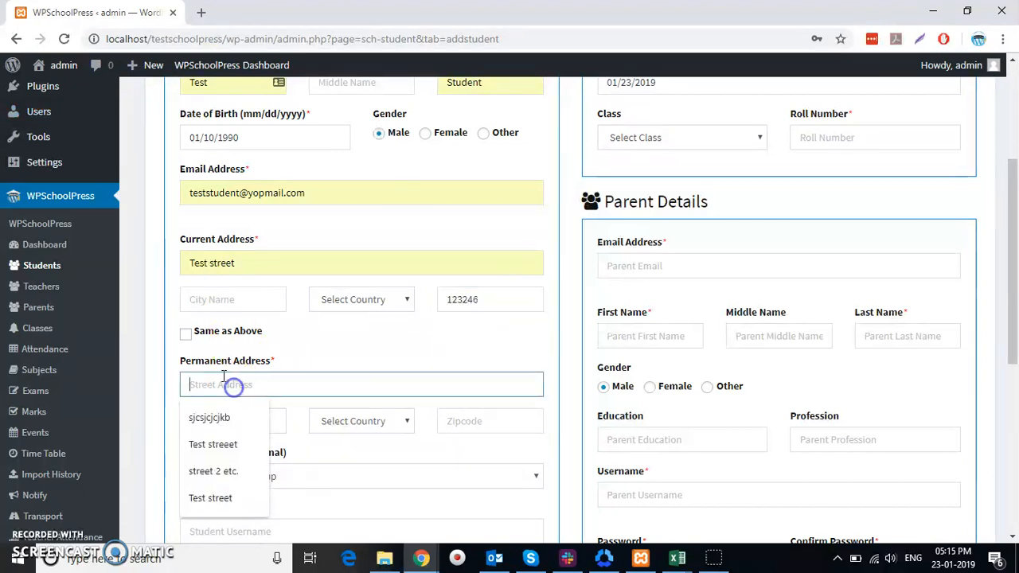
pyautogui.click(185, 335)
pyautogui.scroll(-3, 291, 337)
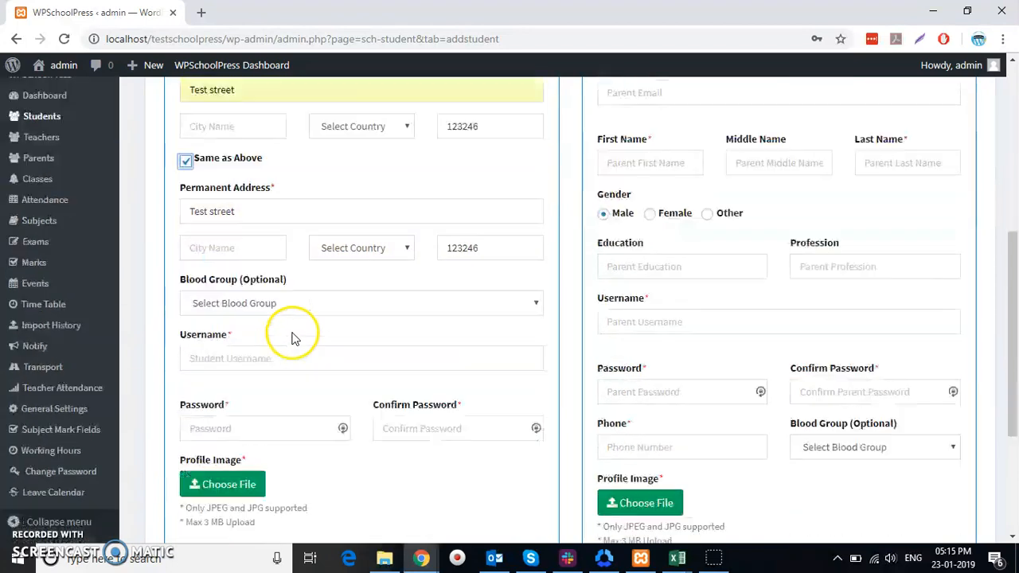
# Leave blood group unset, enter username Test Student and a matching login password twice
pyautogui.click(258, 257)
pyautogui.click(259, 253)
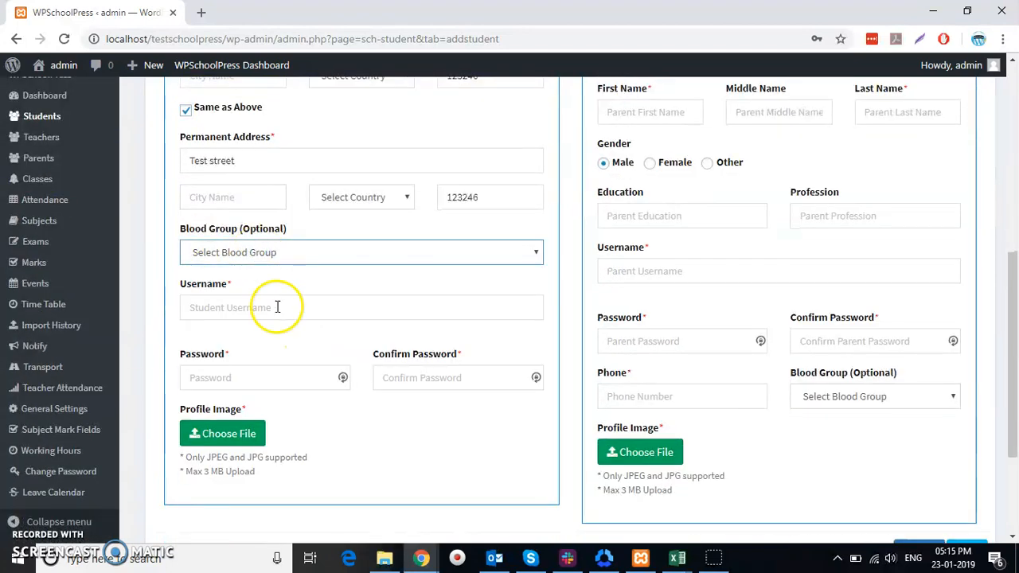
pyautogui.click(274, 307)
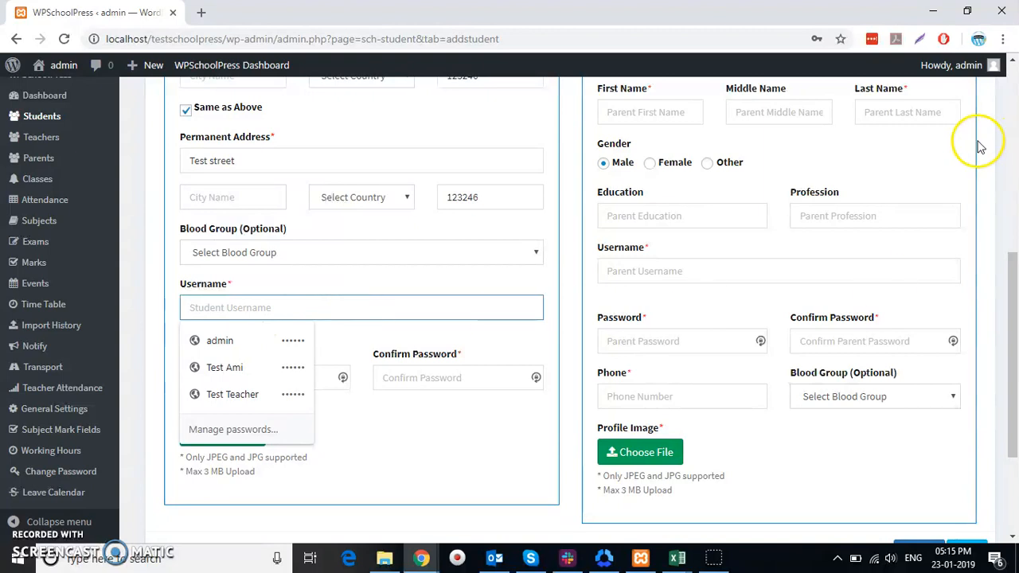
pyautogui.write('Test')
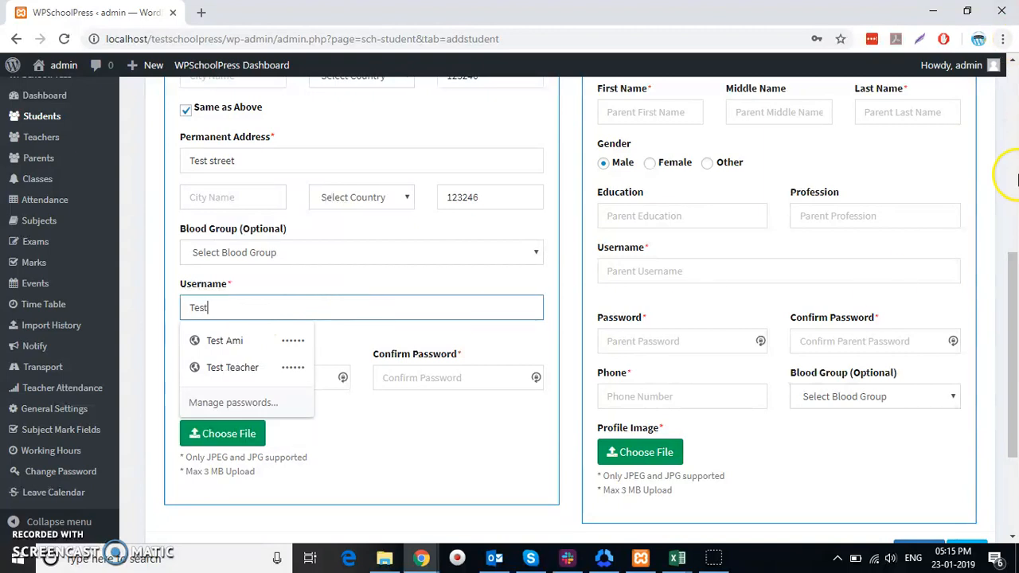
pyautogui.write(' Student')
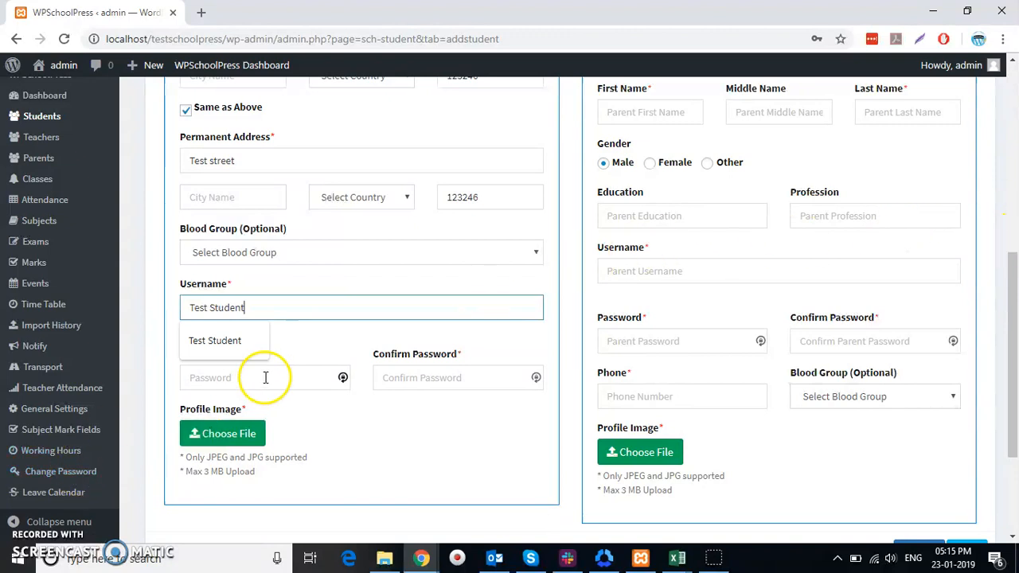
pyautogui.click(306, 341)
pyautogui.click(266, 379)
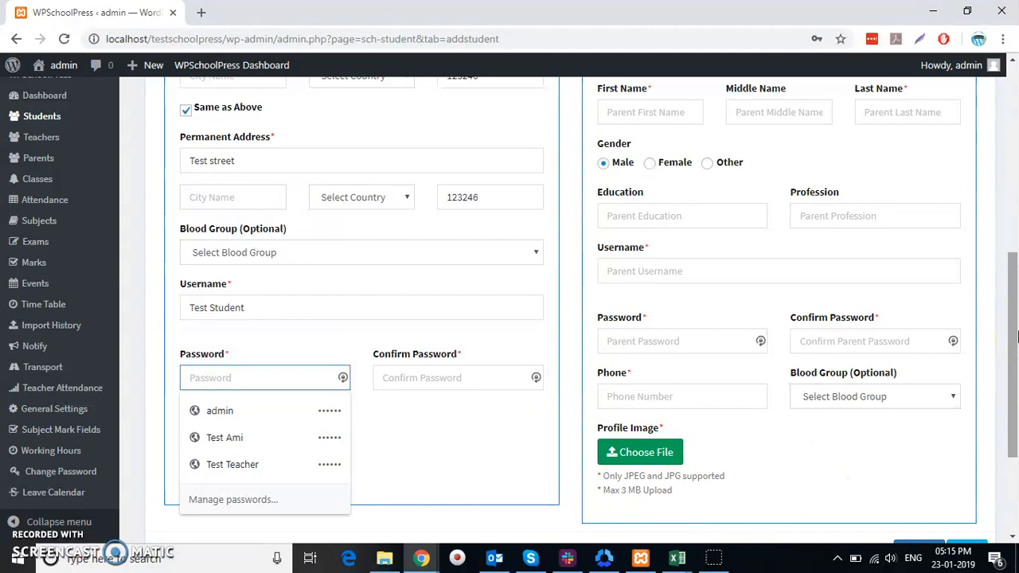
pyautogui.write('12')
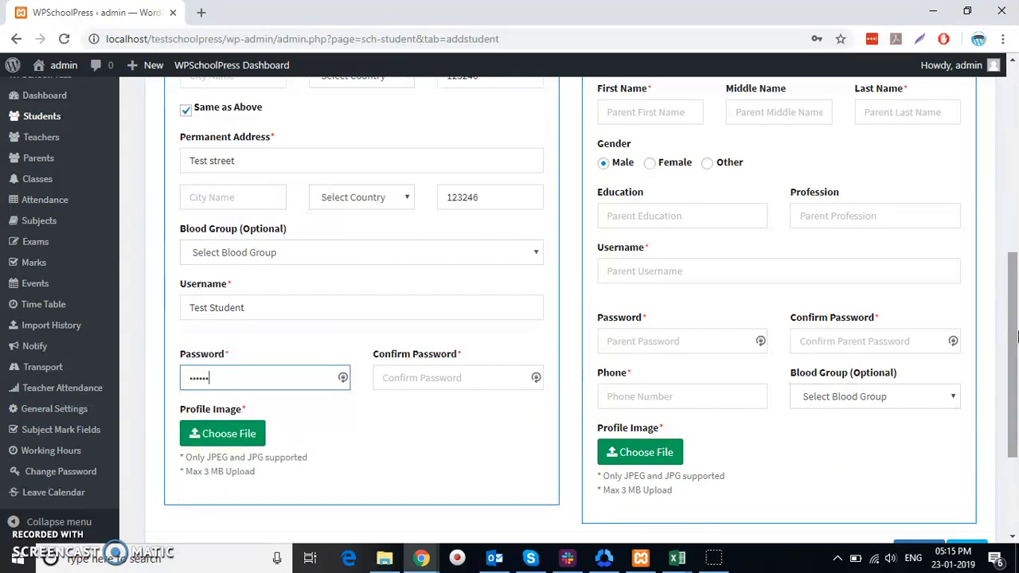
pyautogui.click(393, 379)
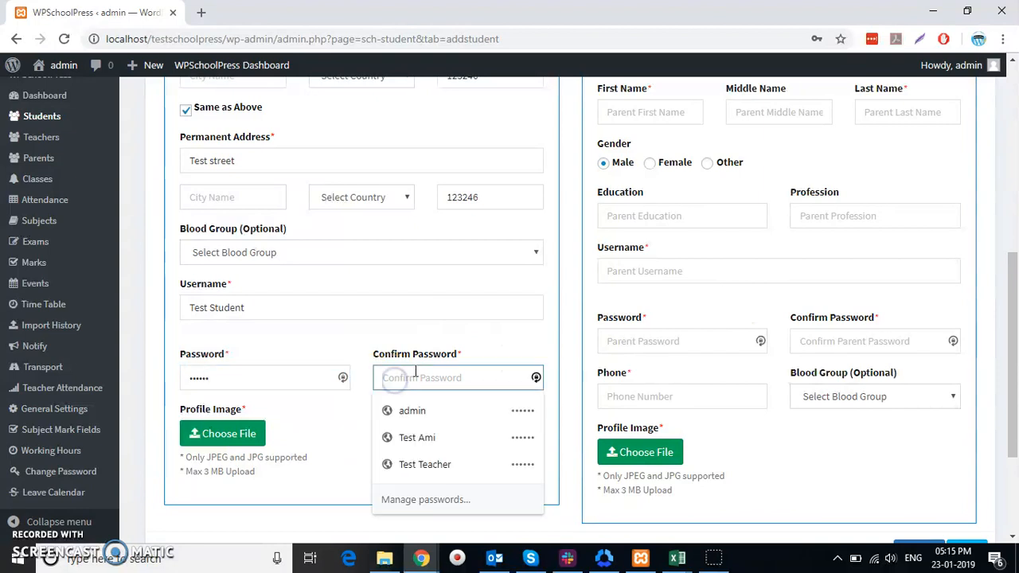
pyautogui.write('123246')
# Attach Young-student from Desktop > Ami Work > WPSchoolPress as the student's profile image
pyautogui.click(219, 443)
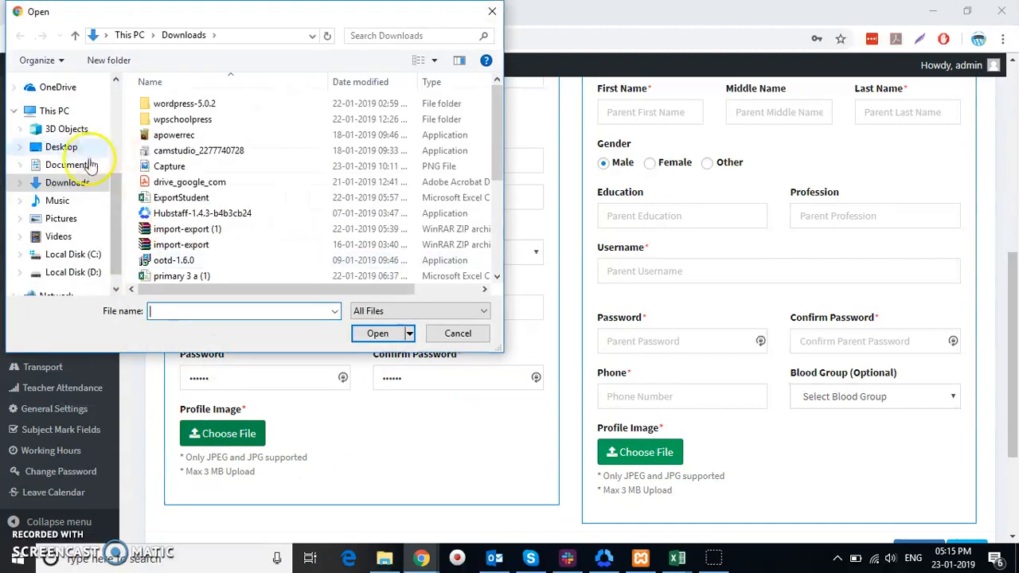
pyautogui.scroll(-1, 69, 217)
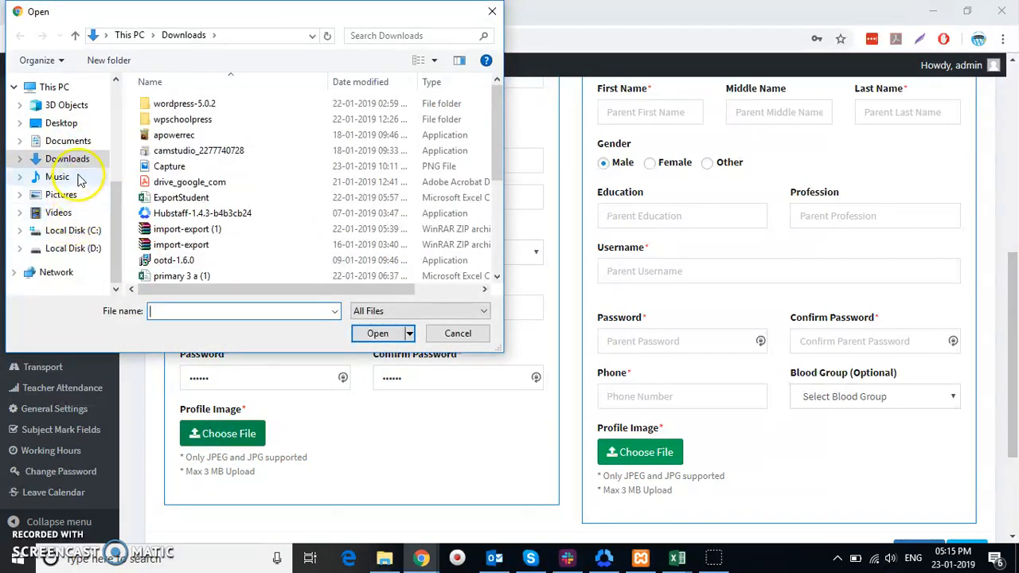
pyautogui.click(70, 124)
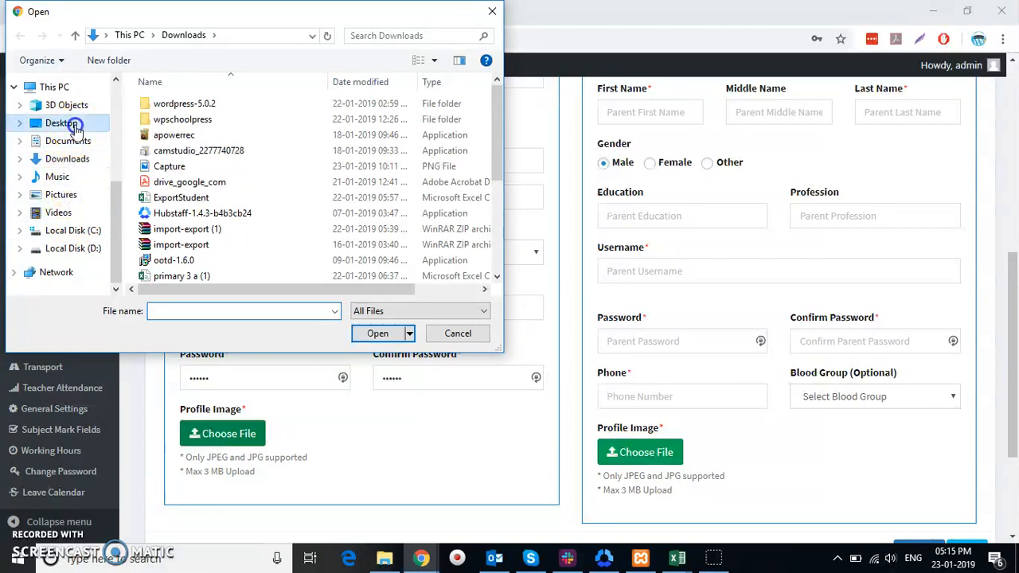
pyautogui.doubleClick(199, 104)
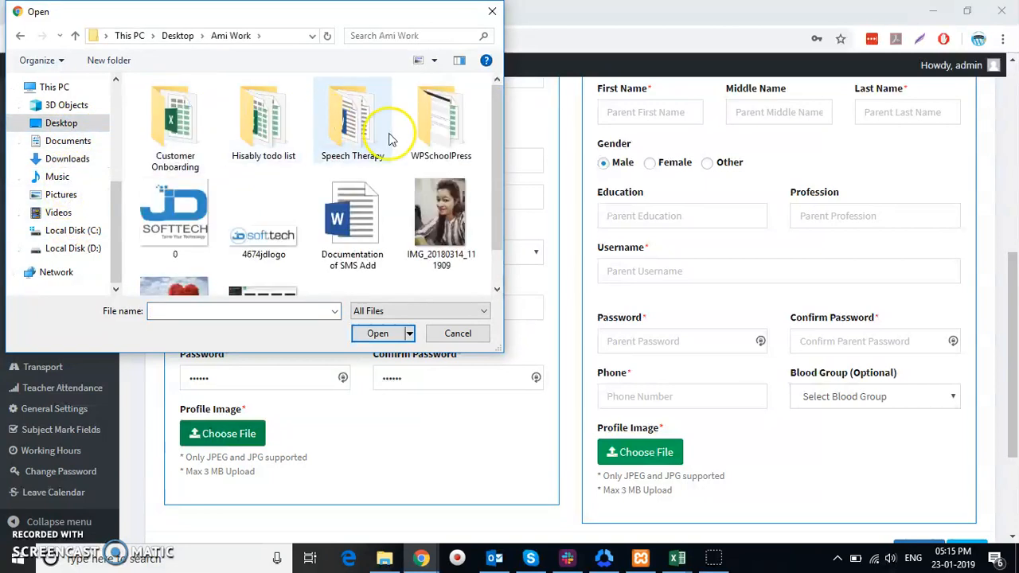
pyautogui.doubleClick(437, 127)
pyautogui.scroll(-3, 341, 211)
pyautogui.click(349, 243)
pyautogui.click(377, 333)
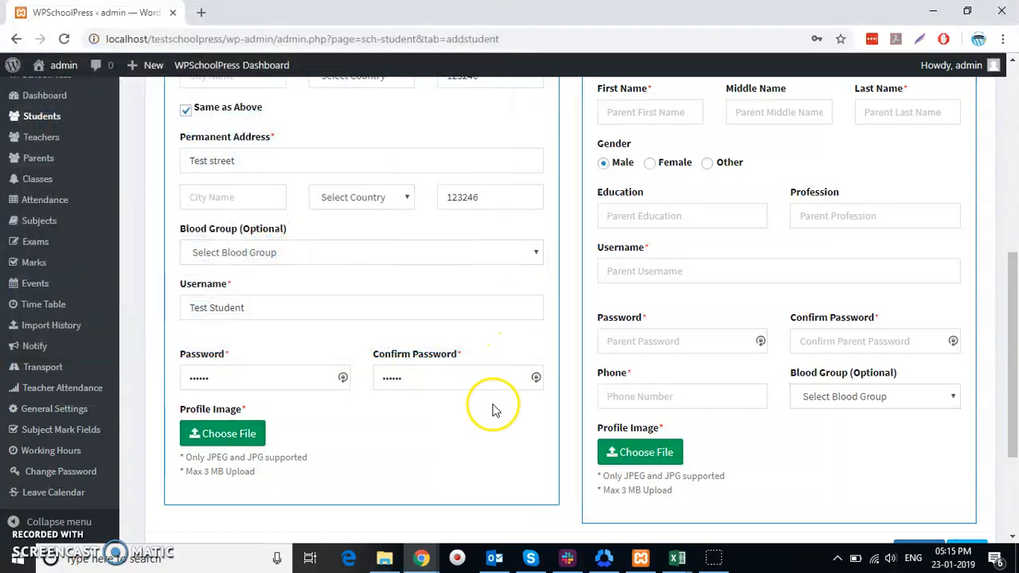
# Fill the parent's e-mail and name Test Parent from saved entries
pyautogui.scroll(6, 821, 366)
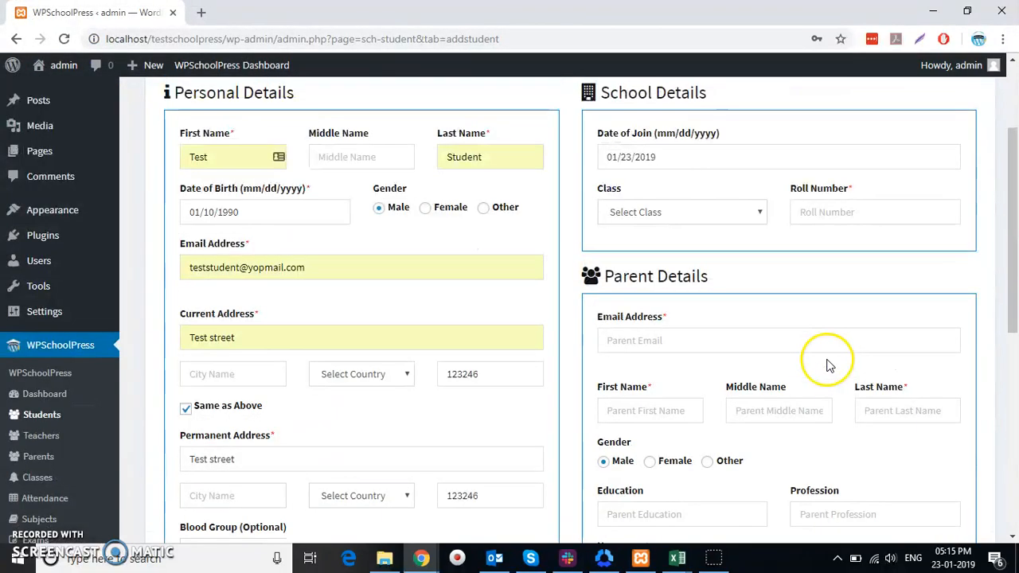
pyautogui.scroll(-5, 814, 387)
pyautogui.scroll(3, 810, 391)
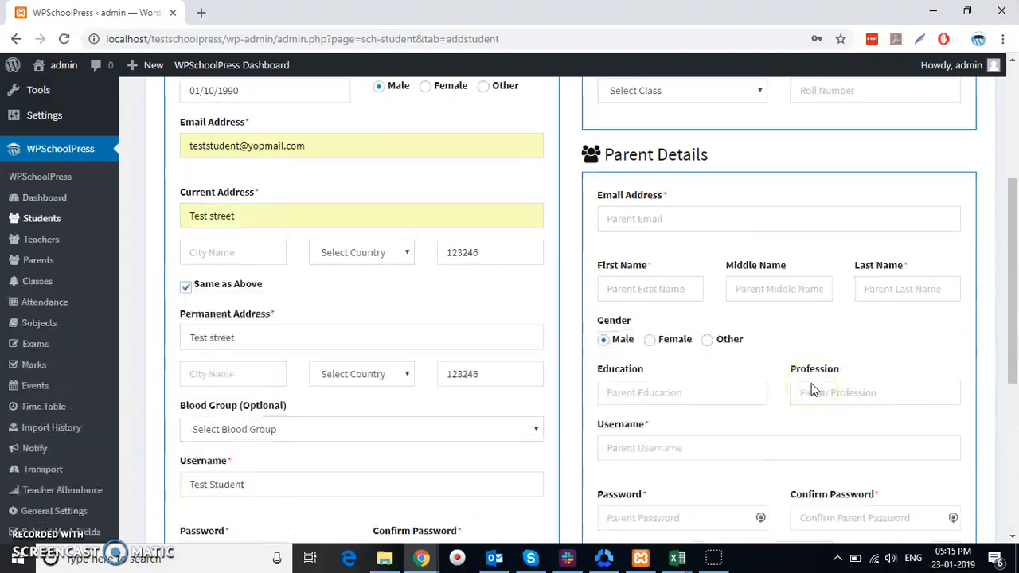
pyautogui.click(753, 340)
pyautogui.click(701, 372)
pyautogui.scroll(-1, 694, 376)
pyautogui.click(653, 338)
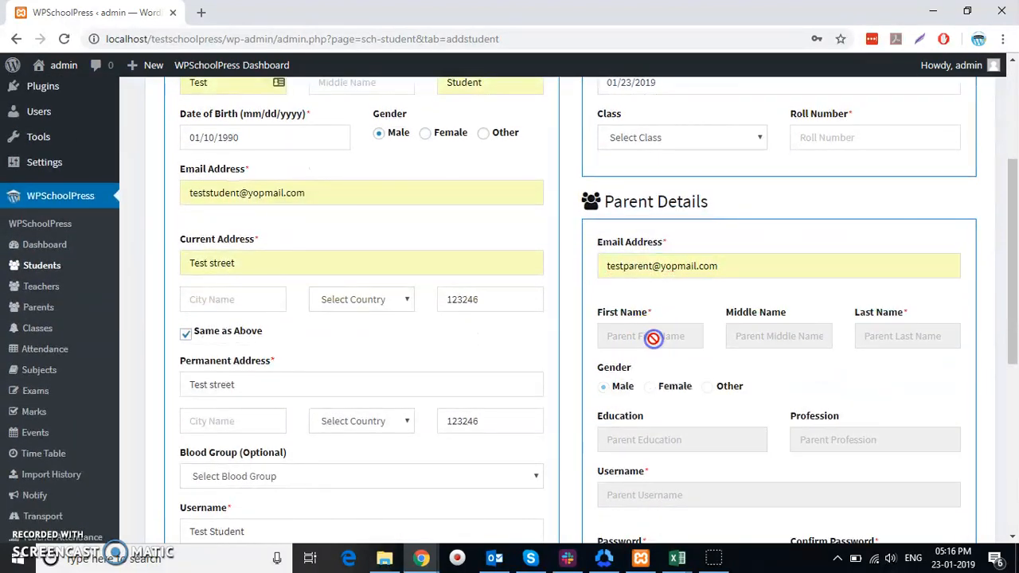
pyautogui.click(667, 336)
pyautogui.click(667, 367)
pyautogui.click(868, 336)
pyautogui.click(868, 366)
pyautogui.scroll(-3, 796, 351)
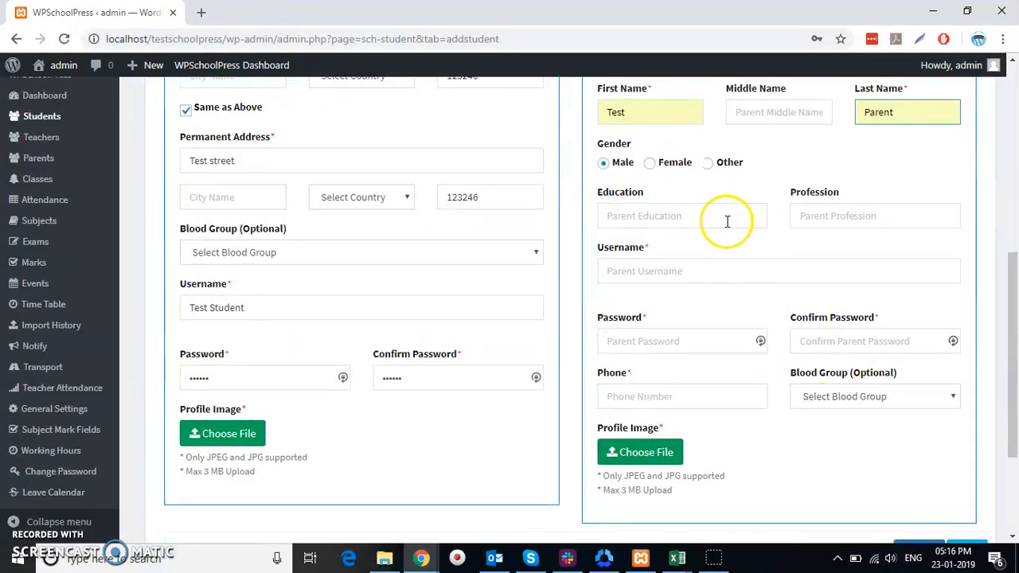
# Set parent username Test Parent, the password and confirmation, and the saved phone number
pyautogui.click(691, 276)
pyautogui.click(683, 302)
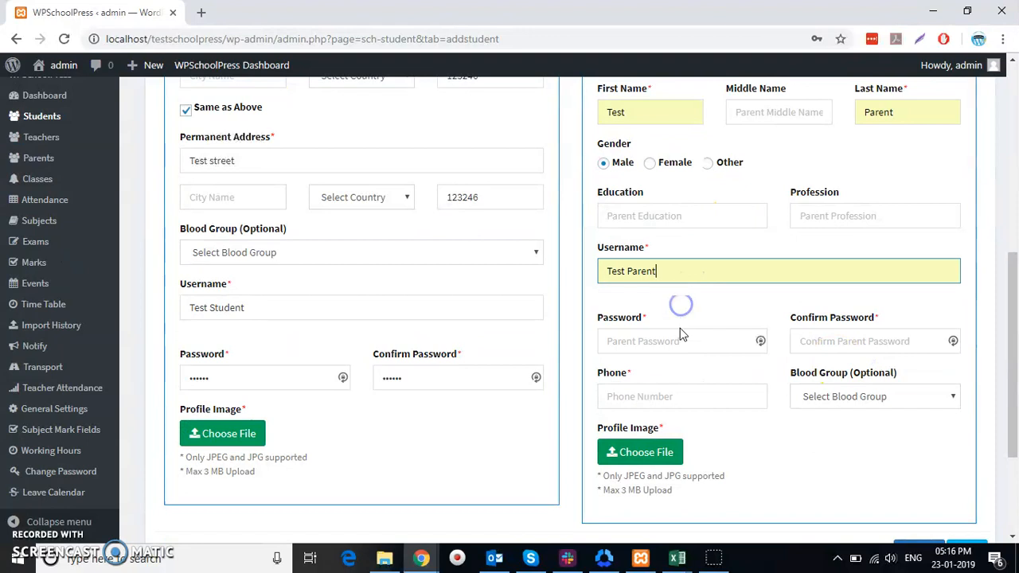
pyautogui.click(681, 331)
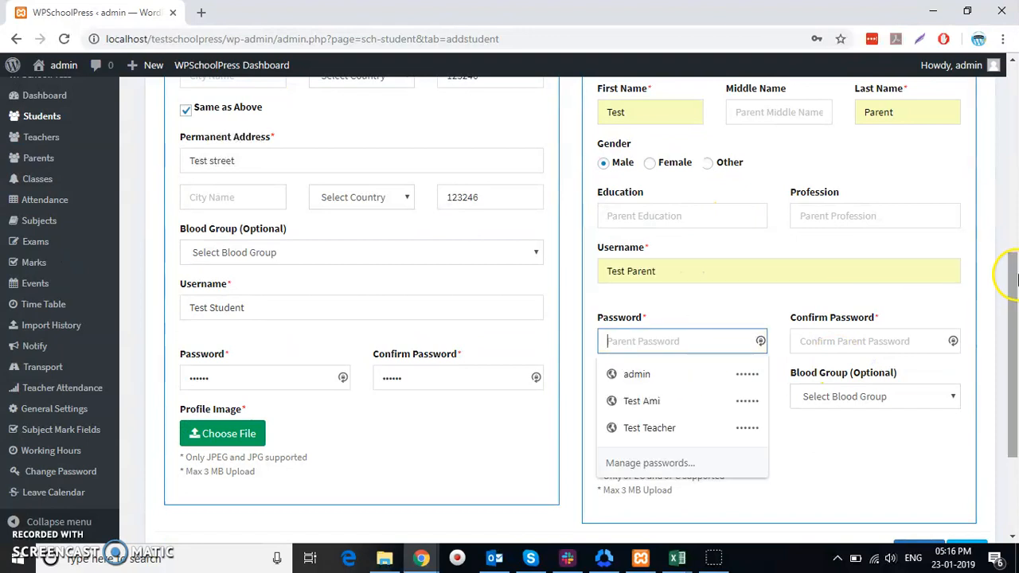
pyautogui.write('123')
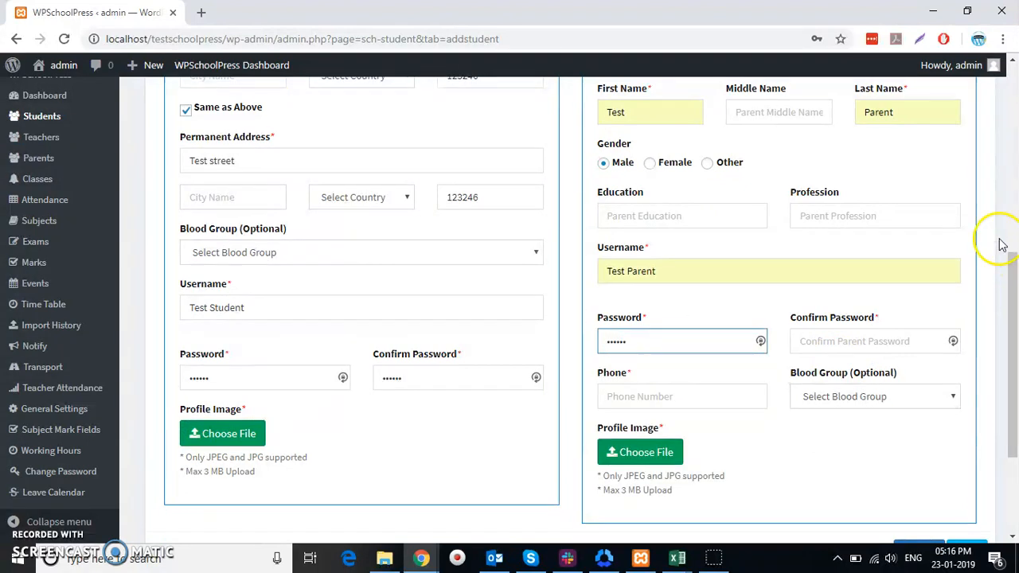
pyautogui.click(878, 340)
pyautogui.write('12345')
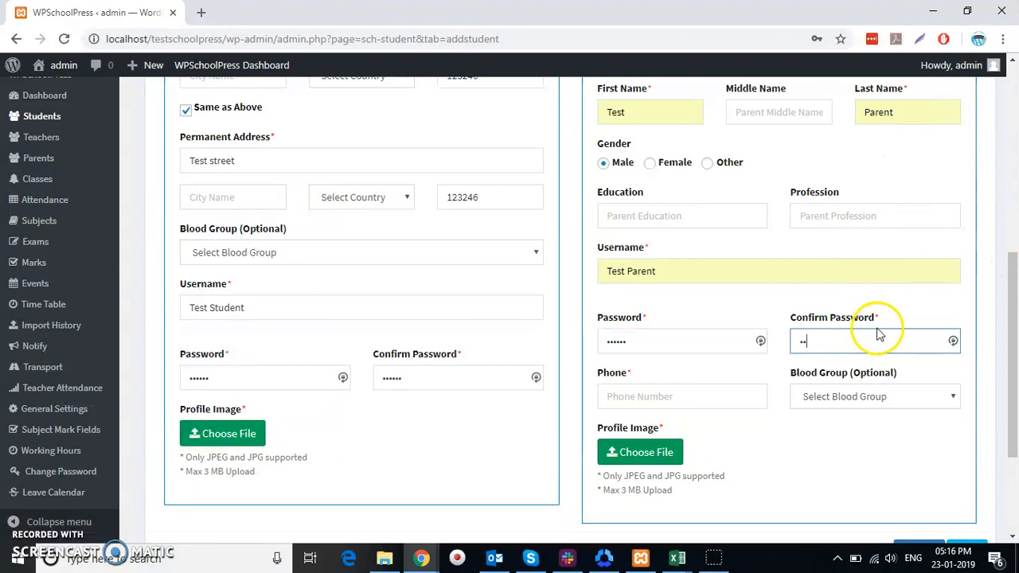
pyautogui.write('6')
pyautogui.click(678, 401)
pyautogui.click(679, 430)
# Choose pexels-photo-207962 from the Ami Work folder as the parent's profile photo
pyautogui.click(637, 451)
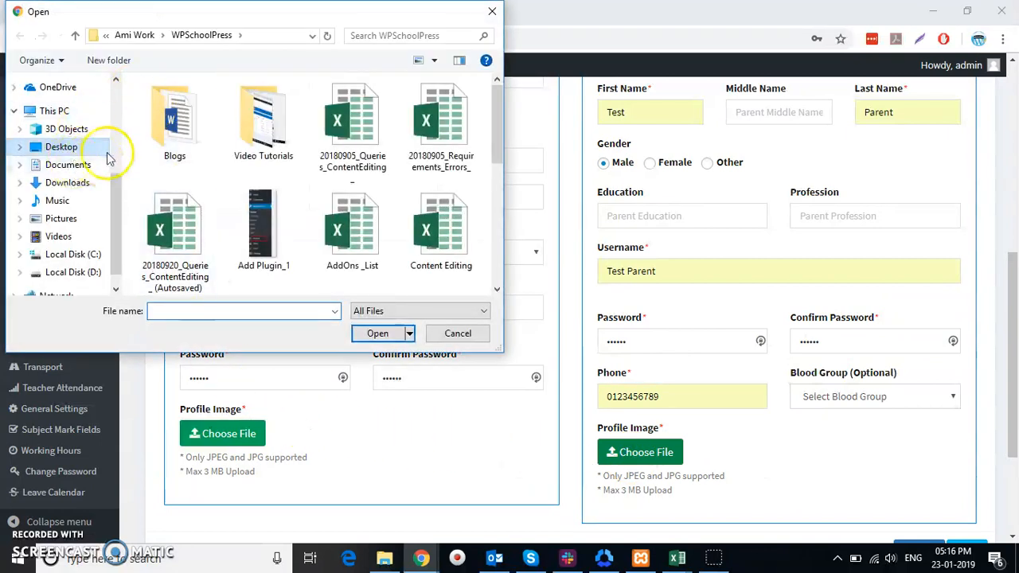
pyautogui.scroll(-1, 271, 174)
pyautogui.scroll(-3, 275, 180)
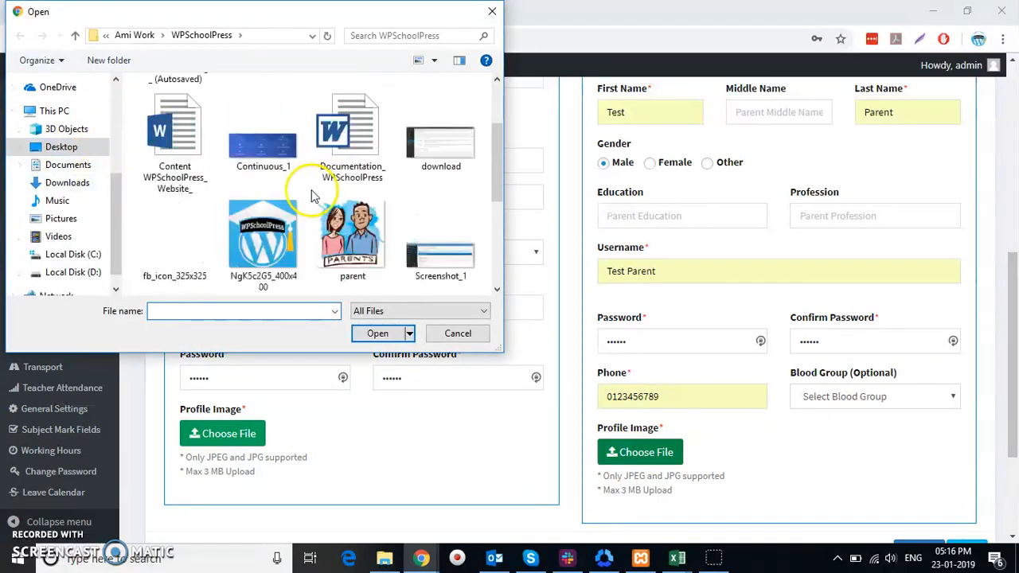
pyautogui.click(75, 36)
pyautogui.scroll(-2, 334, 190)
pyautogui.click(170, 254)
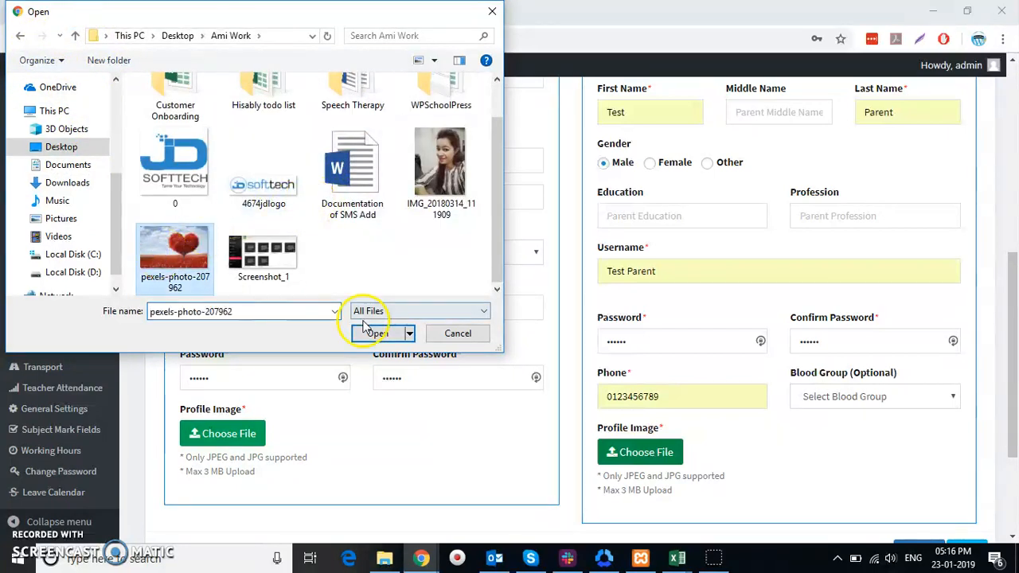
pyautogui.click(381, 334)
# Submit, fill the required roll number 001 after the error, and submit again
pyautogui.scroll(-3, 731, 383)
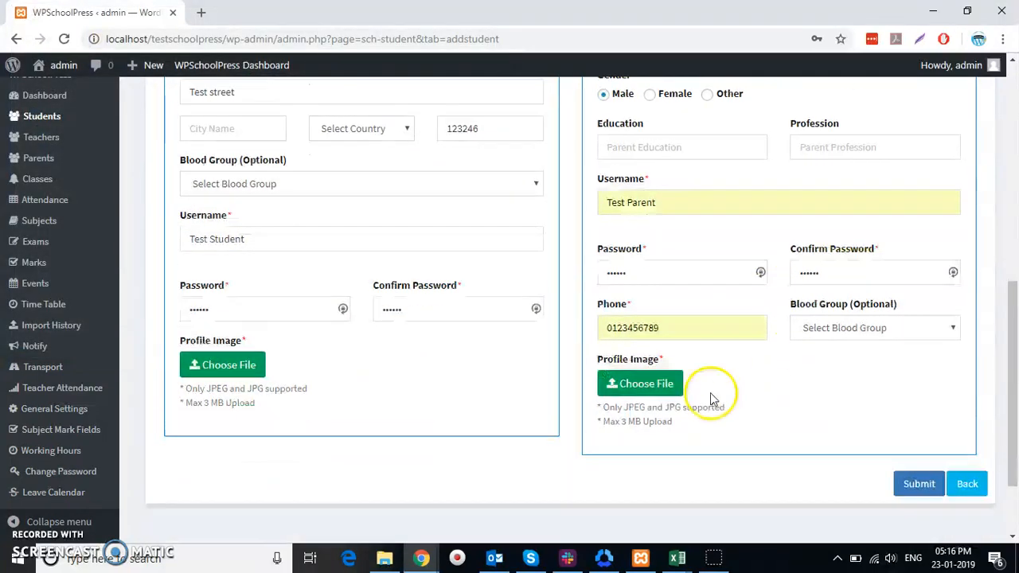
pyautogui.scroll(5, 646, 419)
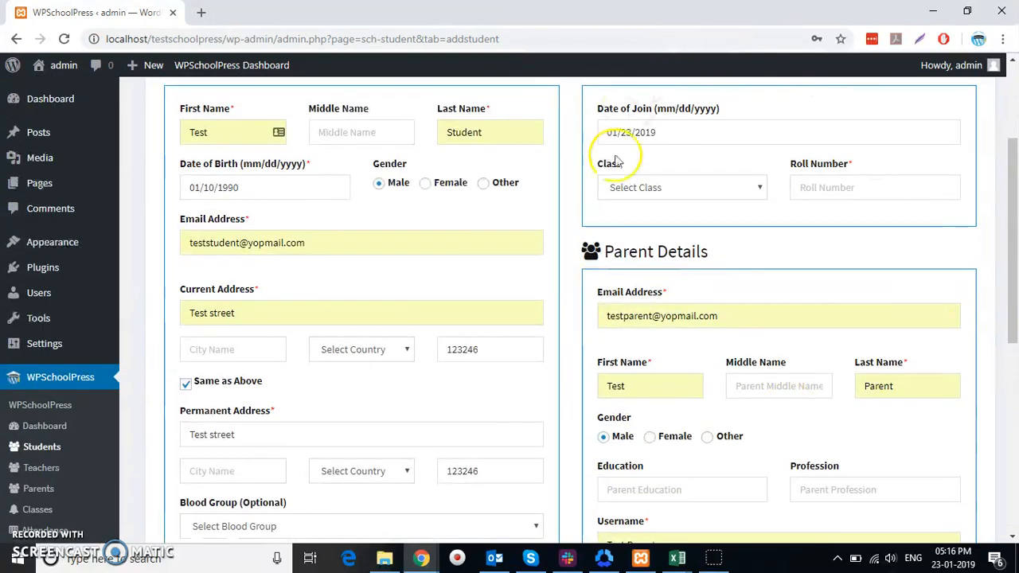
pyautogui.scroll(3, 613, 174)
pyautogui.scroll(-10, 666, 266)
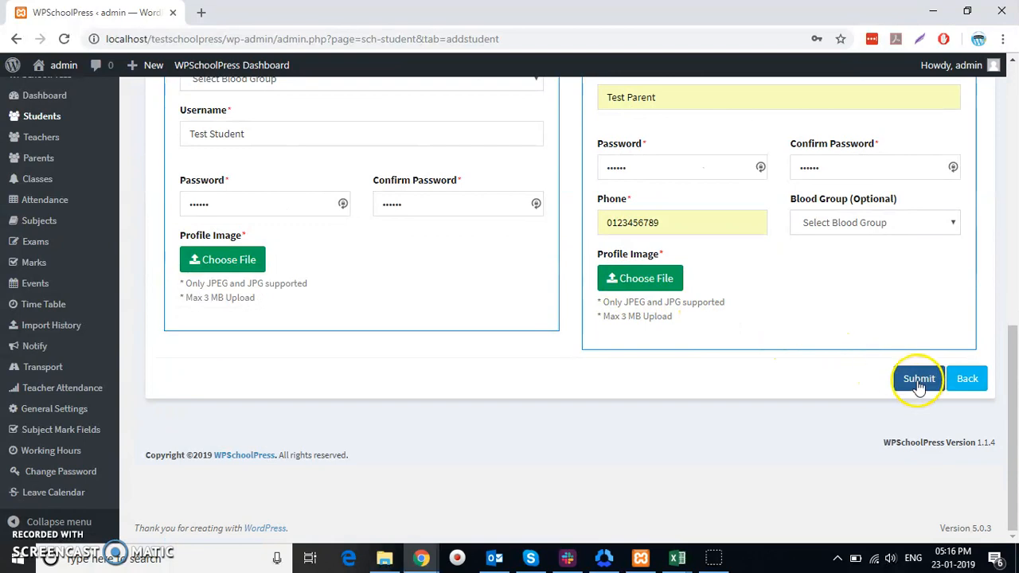
pyautogui.click(919, 379)
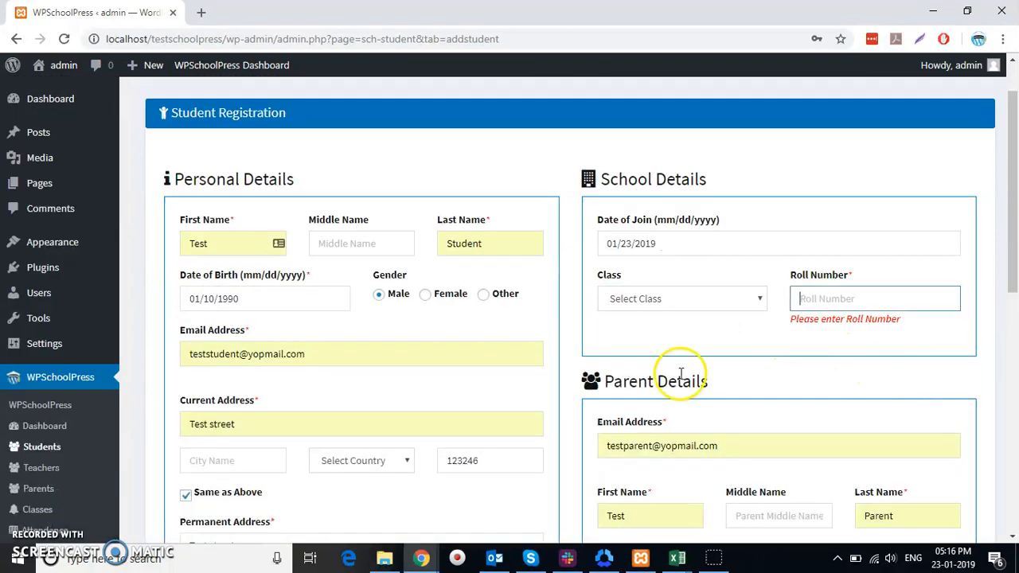
pyautogui.click(858, 301)
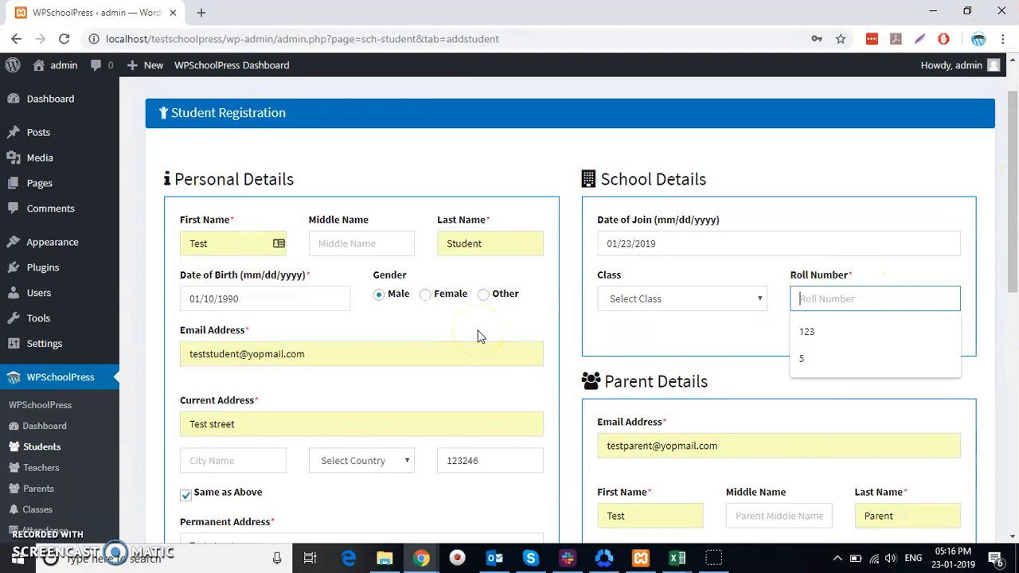
pyautogui.write('001')
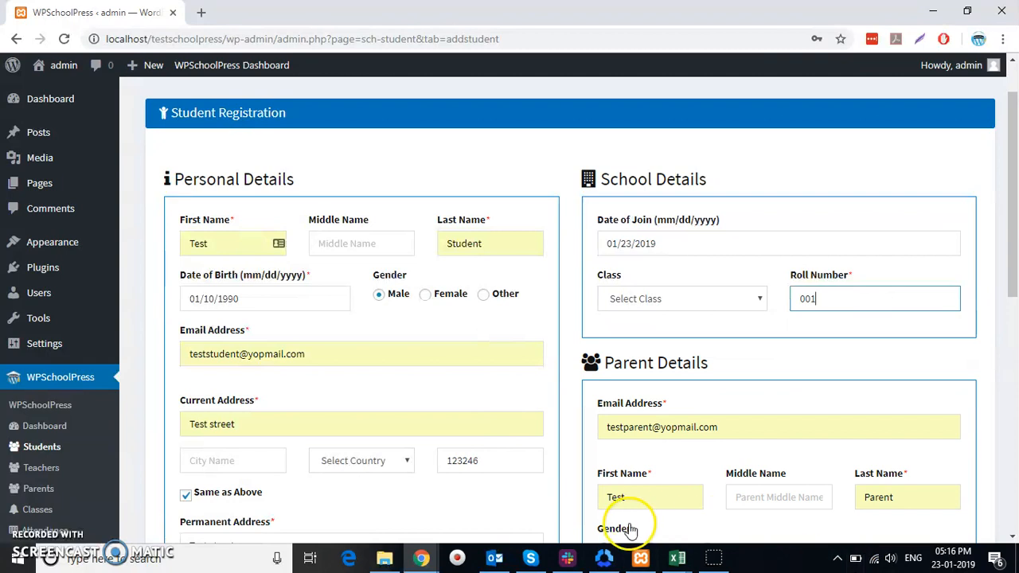
pyautogui.scroll(-5, 626, 519)
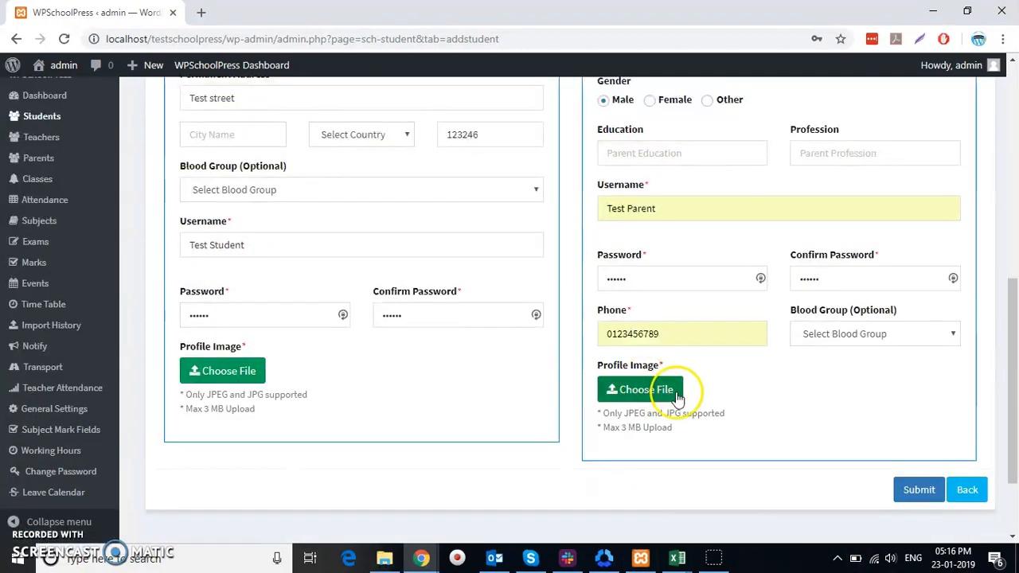
pyautogui.click(915, 491)
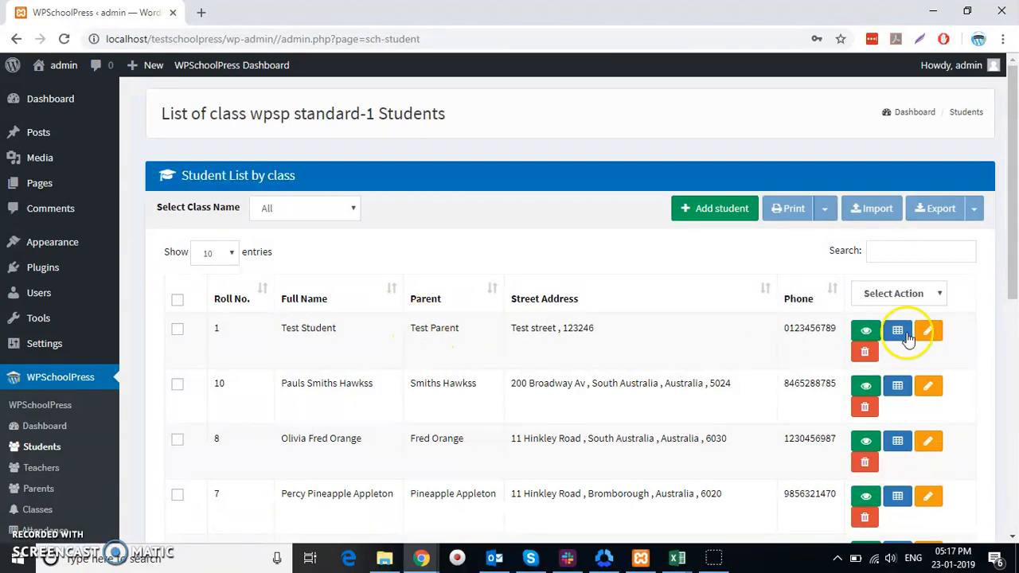
# View the new Test Student record's details, then close the details window
pyautogui.click(865, 334)
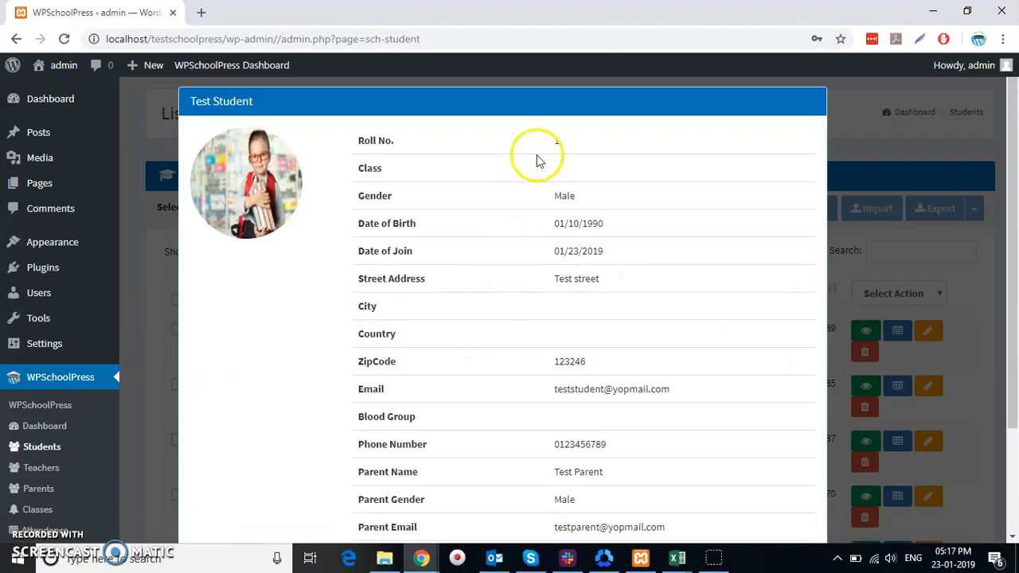
pyautogui.scroll(-2, 546, 152)
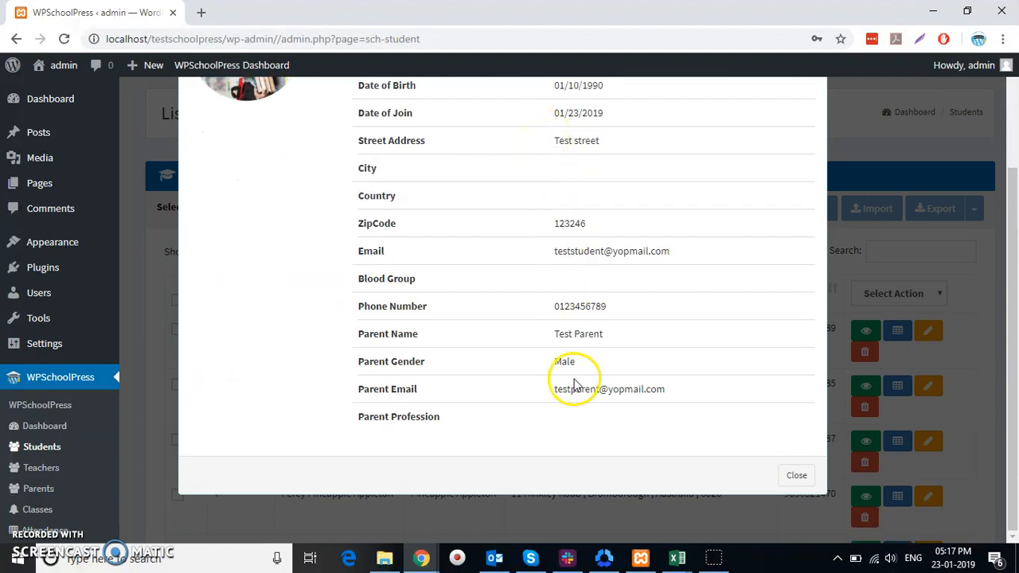
pyautogui.scroll(2, 576, 391)
pyautogui.scroll(-2, 595, 358)
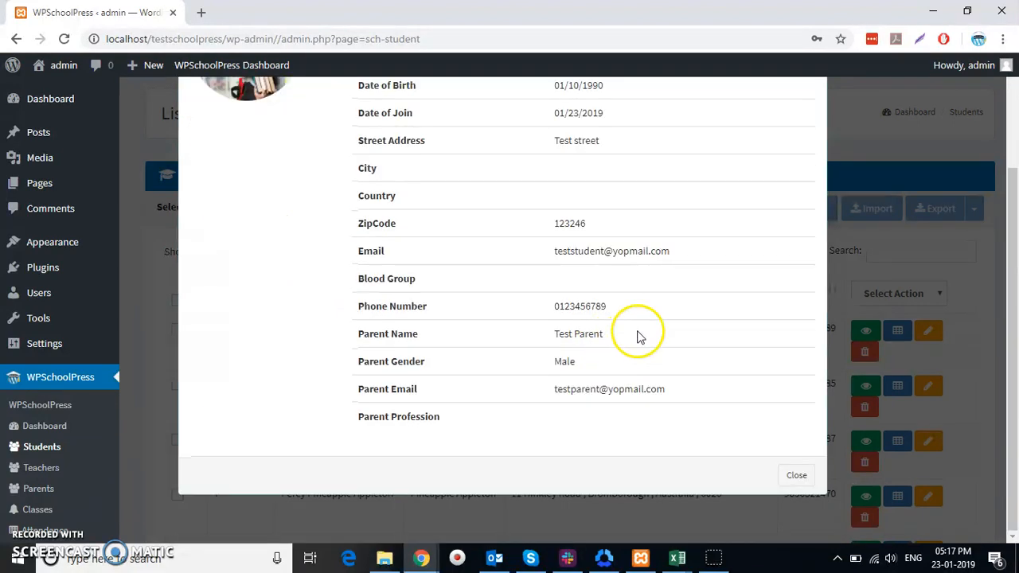
pyautogui.click(797, 476)
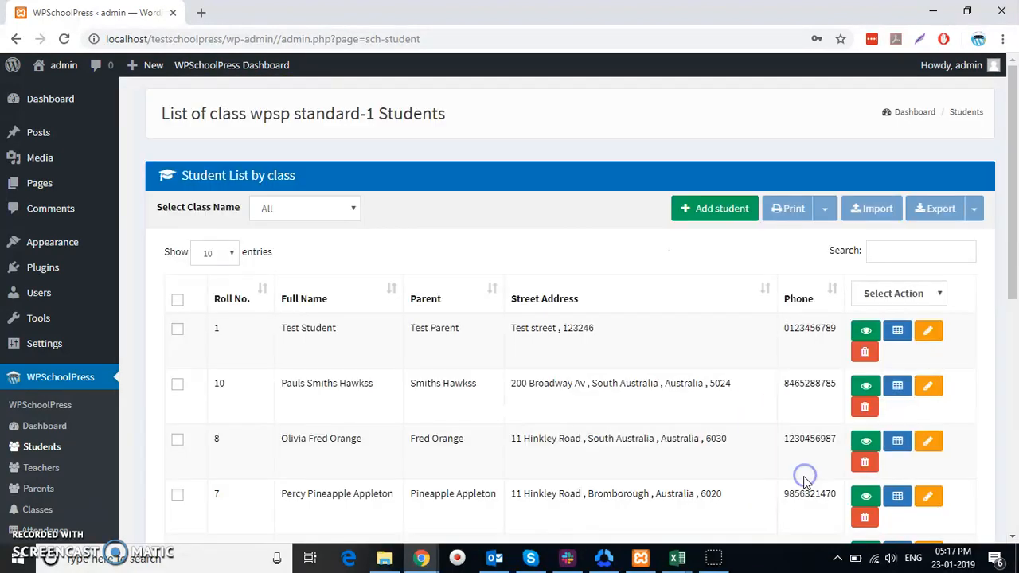
# Open Test Student for editing and change the first name to Test1
pyautogui.click(935, 331)
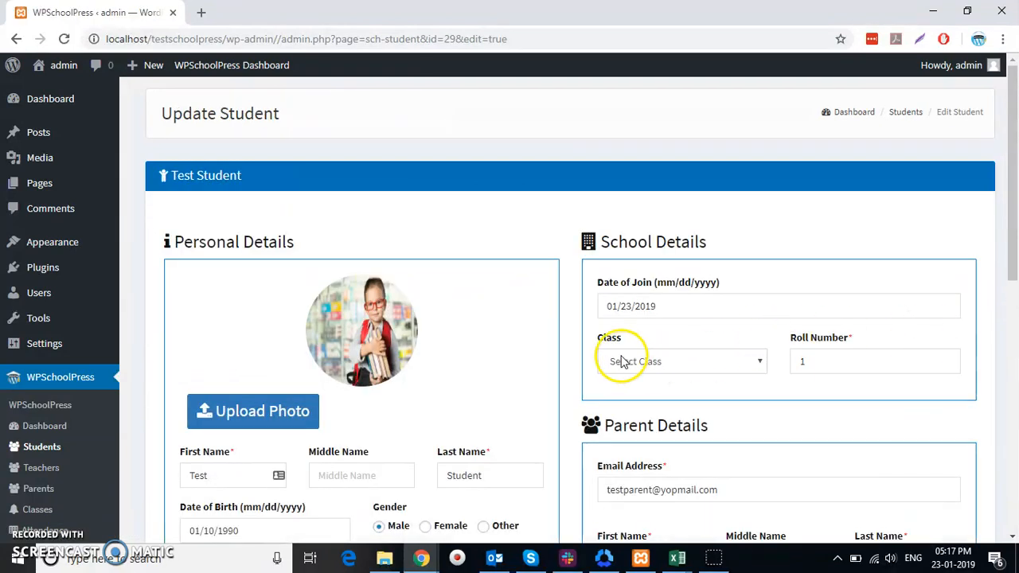
pyautogui.scroll(-4, 617, 354)
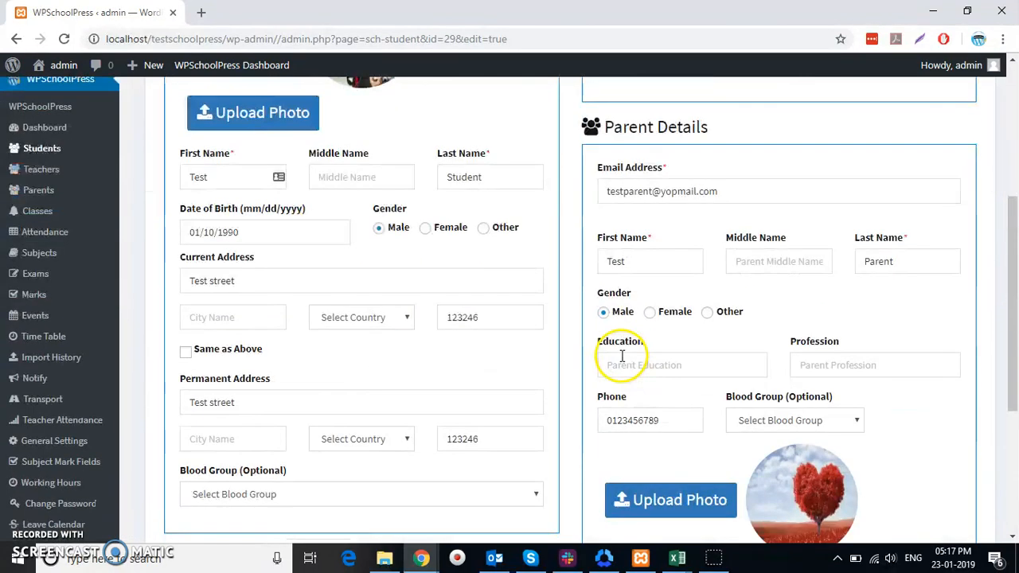
pyautogui.click(241, 173)
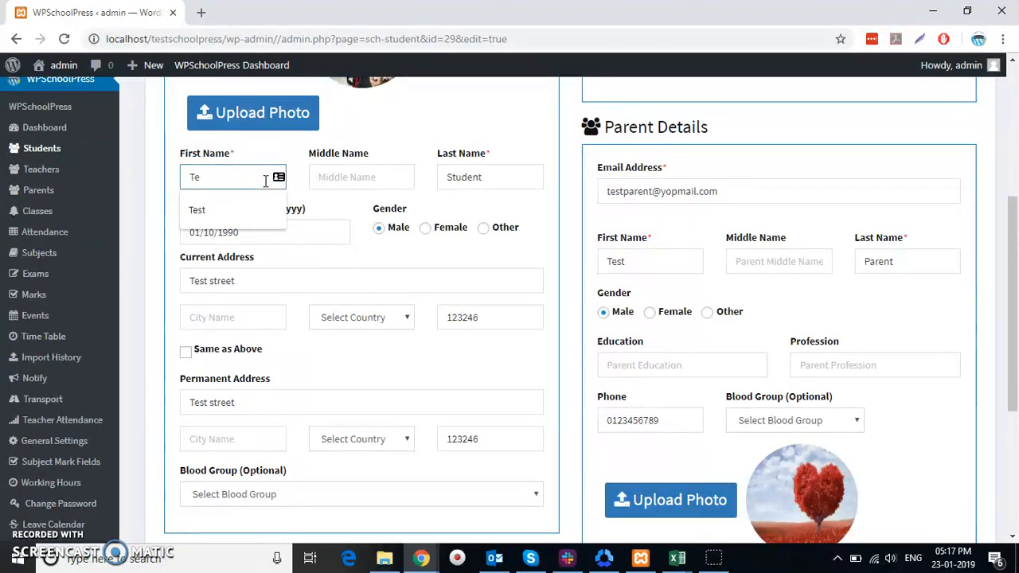
pyautogui.press('BackSpace')
pyautogui.press('BackSpace')
pyautogui.write('Te')
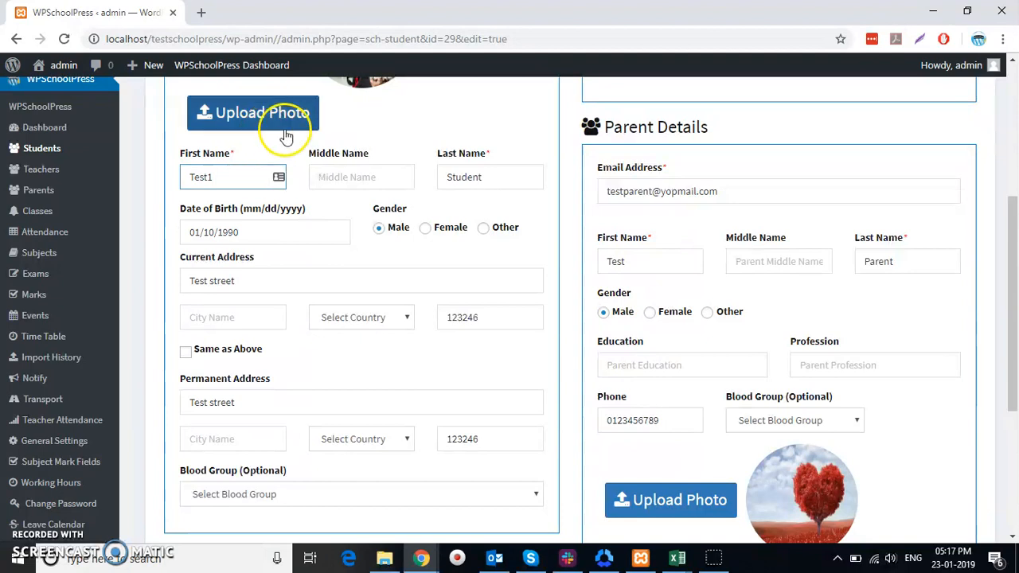
# Change the current address to Test Street 2 and the parent's last name to Parent2
pyautogui.doubleClick(245, 280)
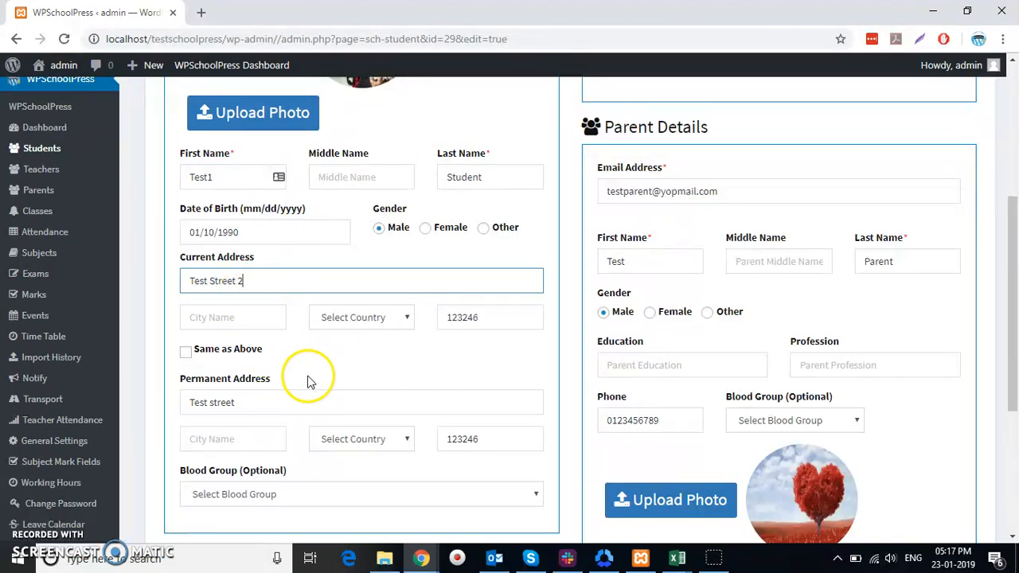
pyautogui.scroll(-3, 518, 370)
pyautogui.scroll(5, 590, 354)
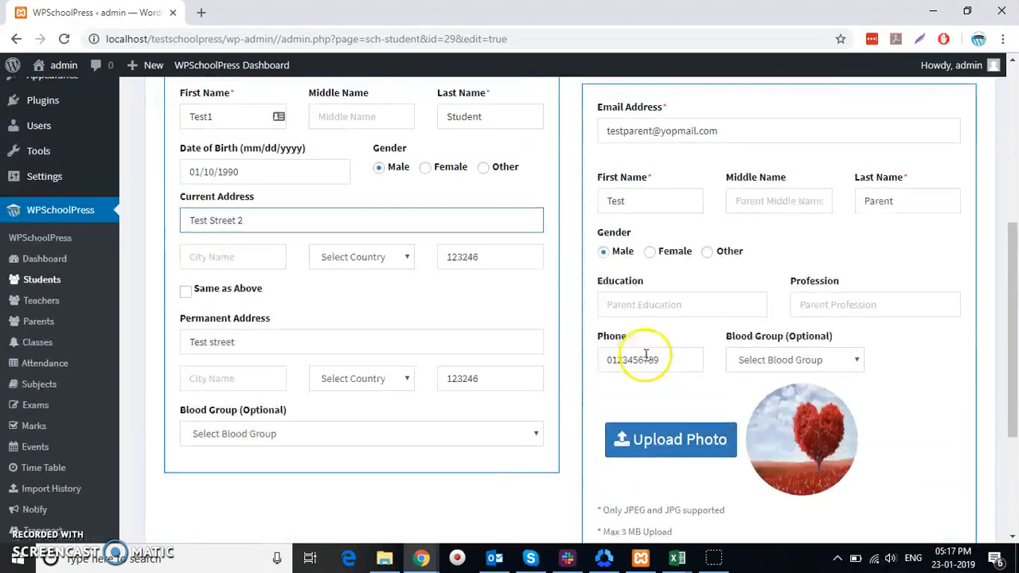
pyautogui.scroll(-1, 721, 338)
pyautogui.scroll(-2, 733, 303)
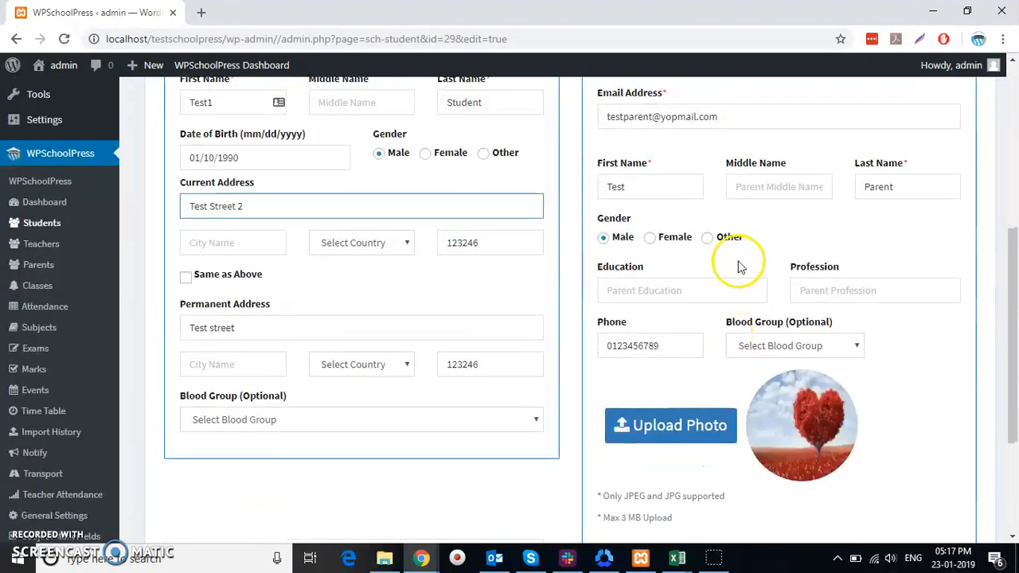
pyautogui.scroll(3, 739, 265)
pyautogui.scroll(-2, 844, 279)
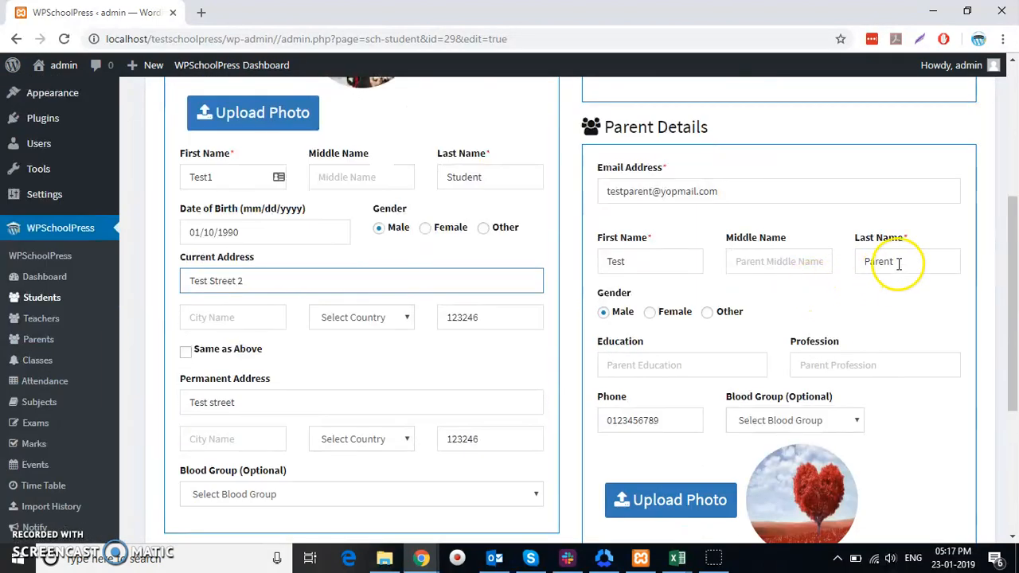
pyautogui.click(644, 263)
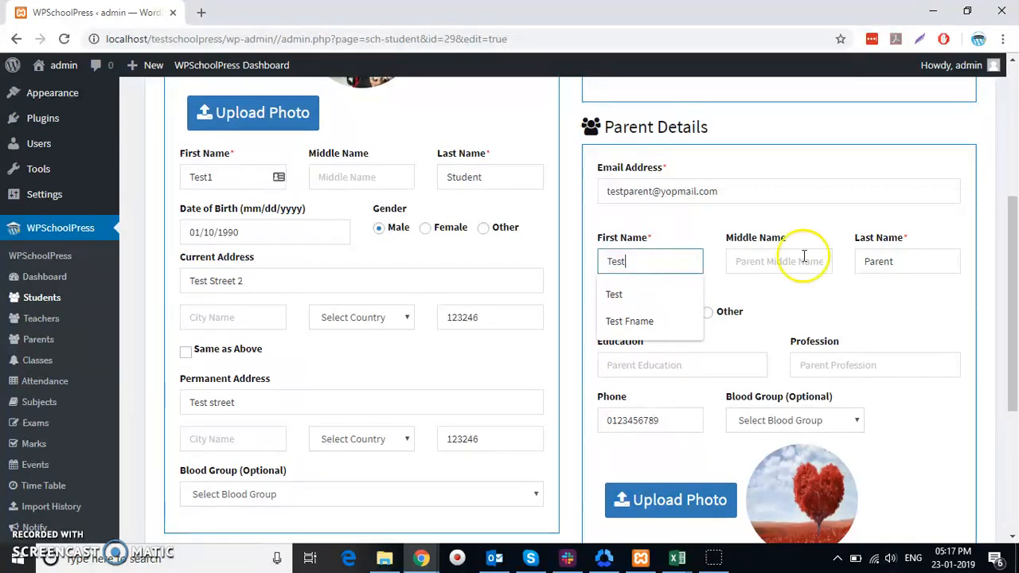
pyautogui.click(926, 255)
pyautogui.scroll(-3, 561, 266)
pyautogui.scroll(4, 561, 266)
pyautogui.scroll(-4, 562, 272)
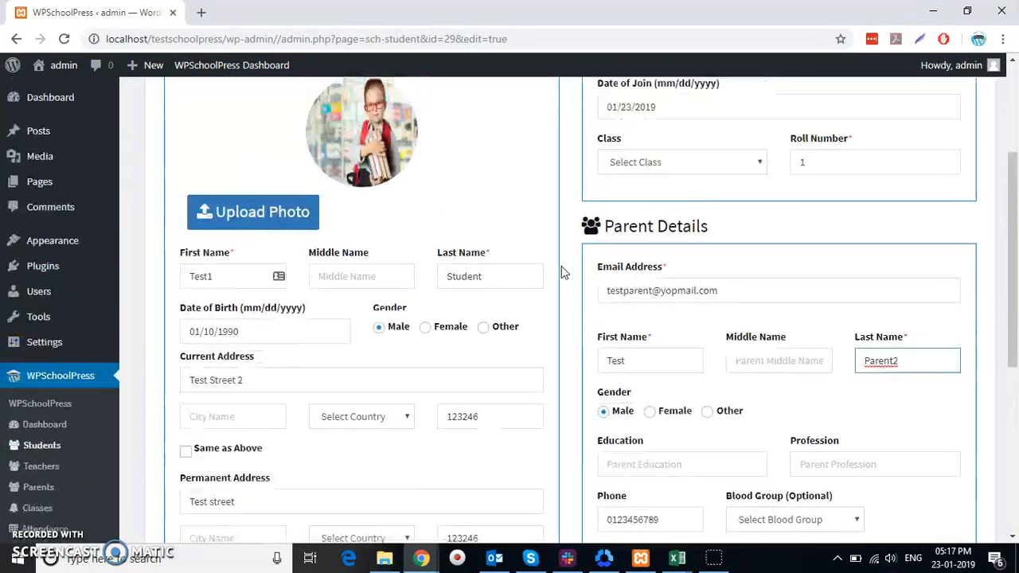
pyautogui.scroll(5, 555, 272)
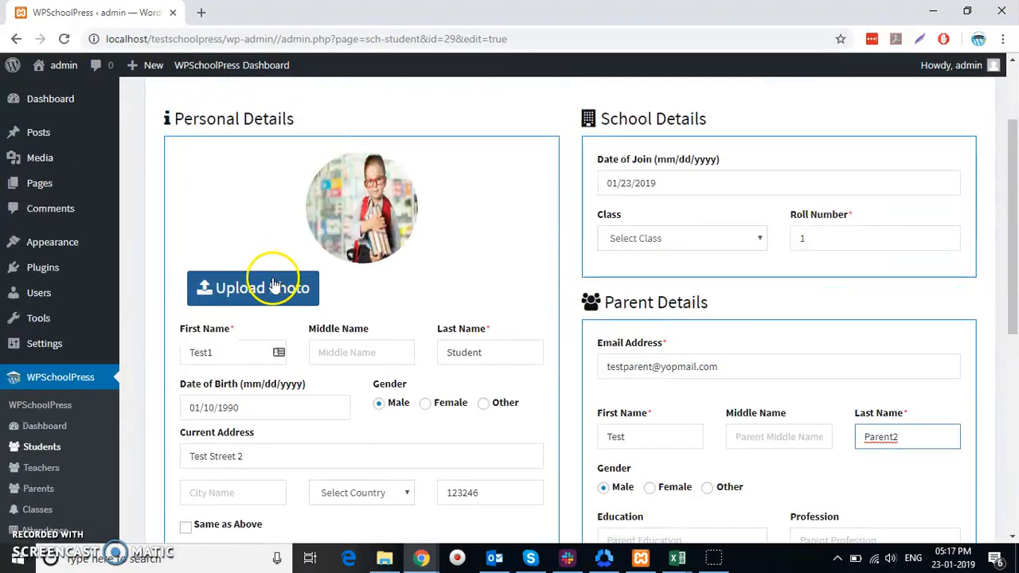
# Set the student's photo to pexels-photo-207962 and update the record
pyautogui.click(246, 288)
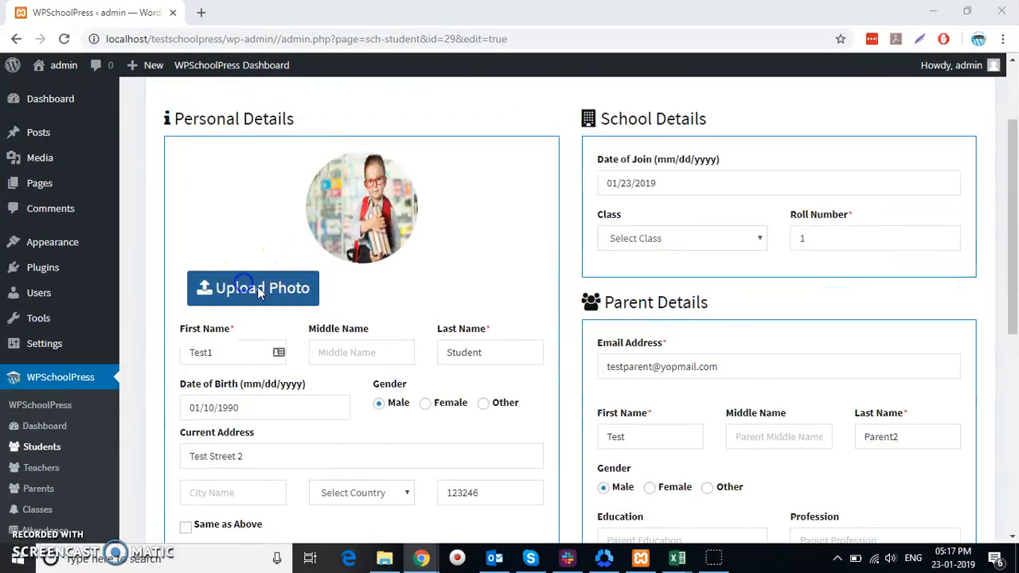
pyautogui.click(172, 249)
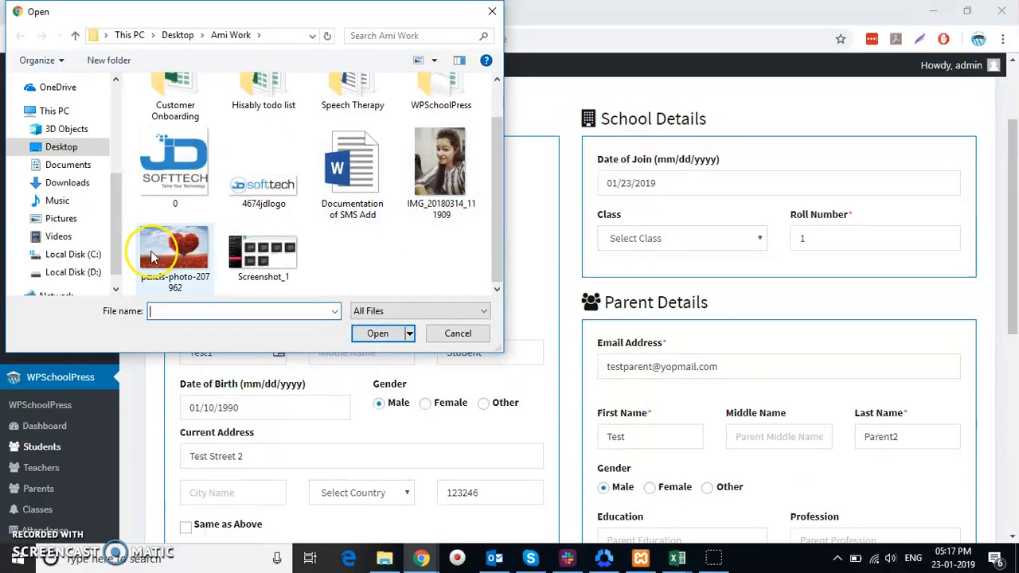
pyautogui.click(366, 333)
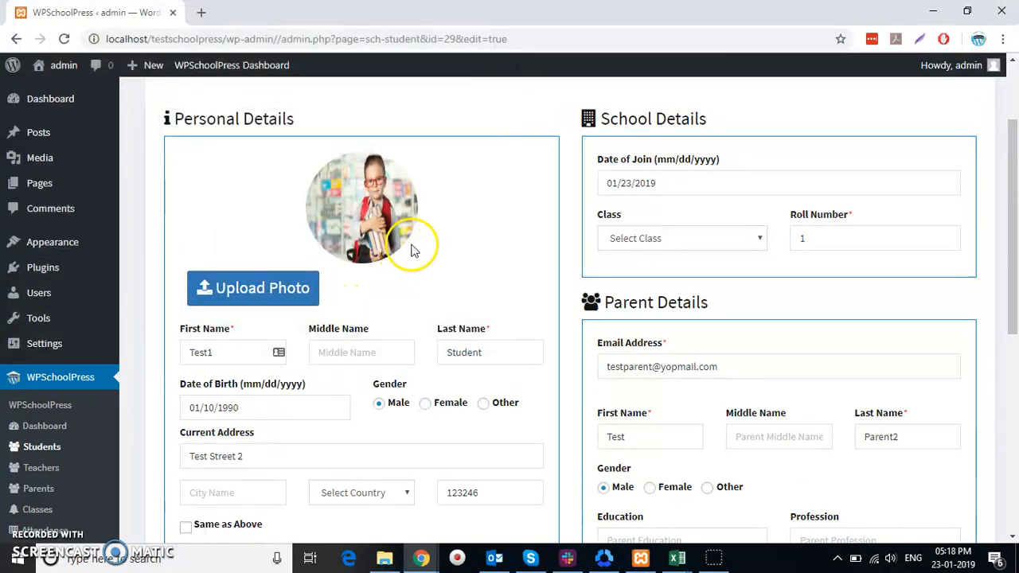
pyautogui.scroll(-5, 552, 236)
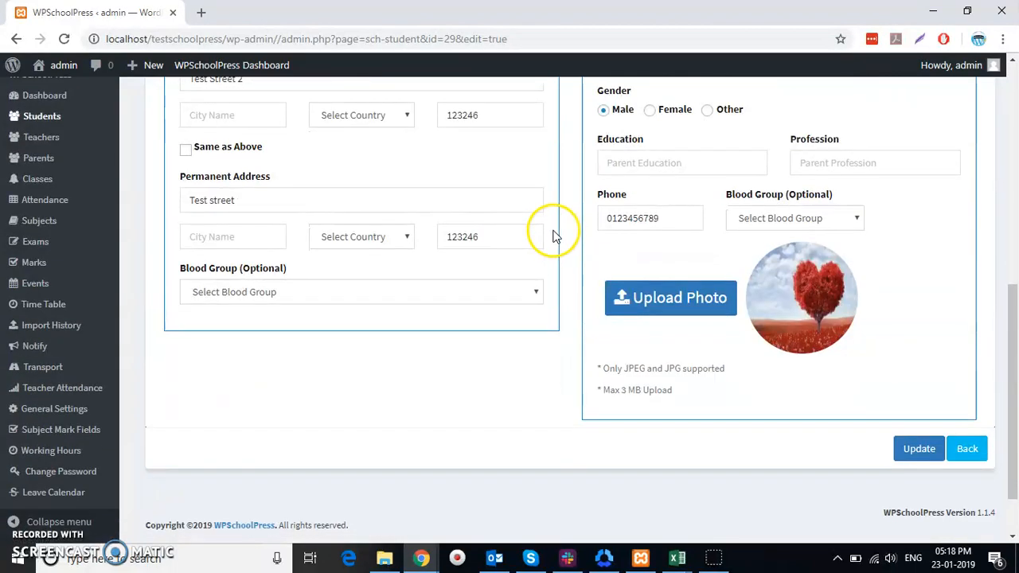
pyautogui.scroll(-1, 781, 303)
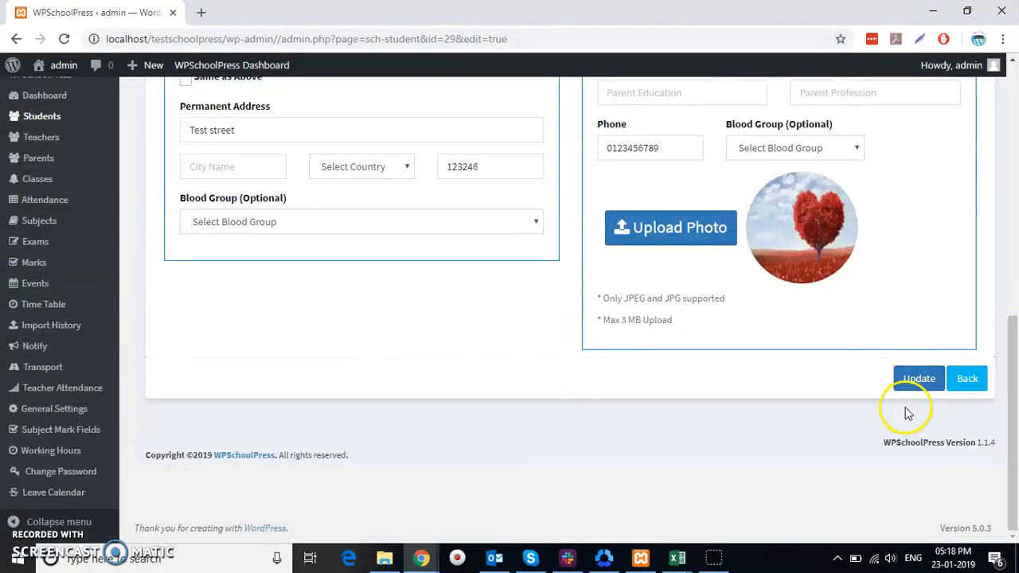
pyautogui.click(919, 380)
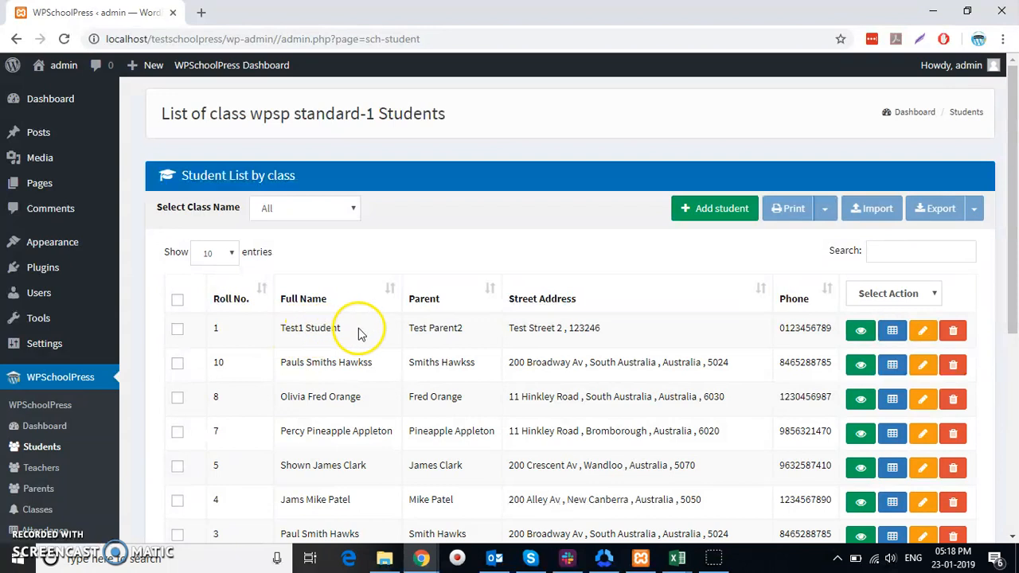
pyautogui.click(869, 335)
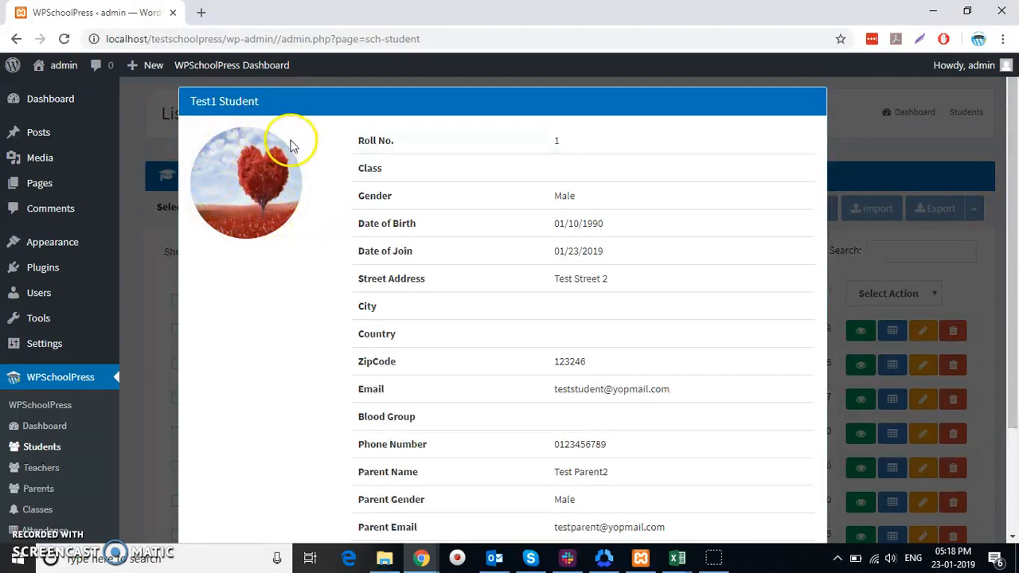
pyautogui.scroll(-2, 513, 219)
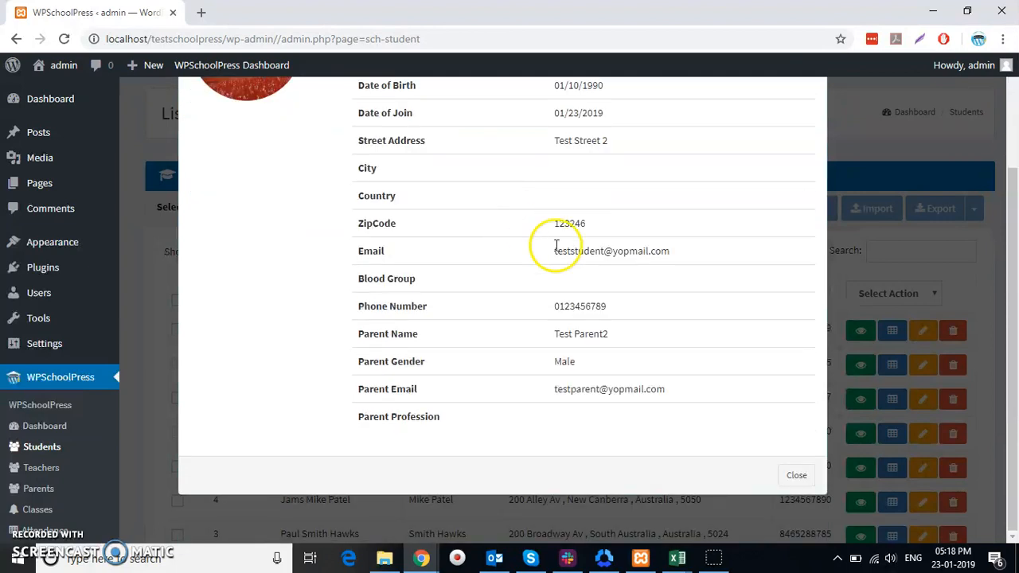
pyautogui.click(797, 476)
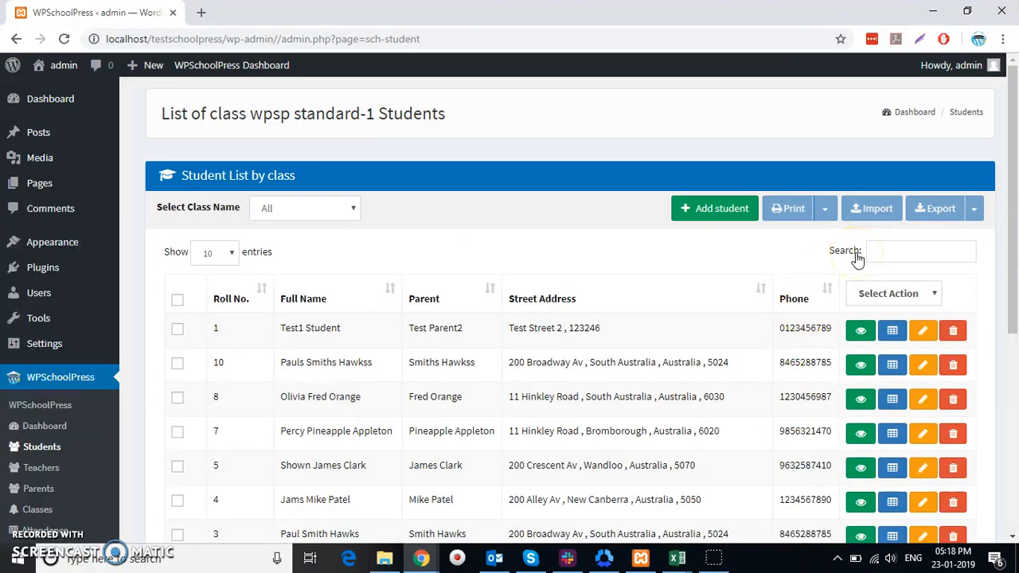